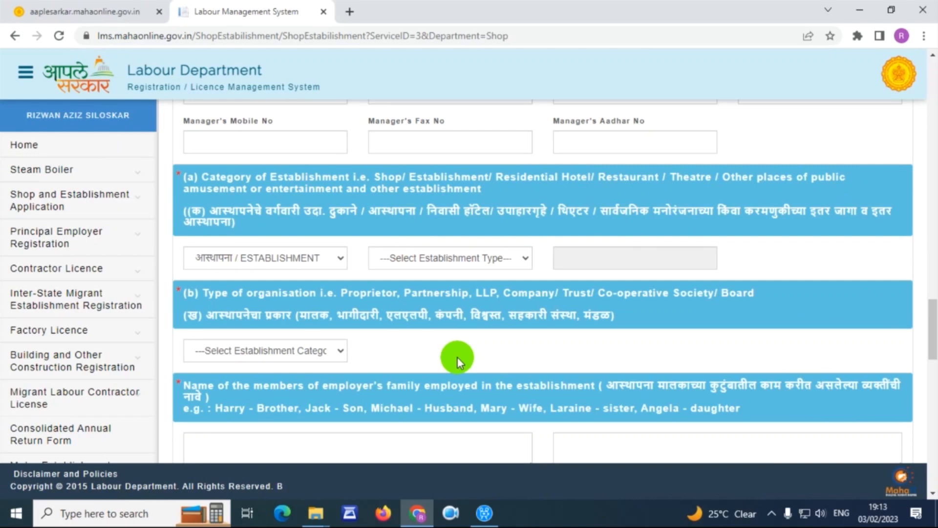
- Keep ESTABLISHMENT as the category and scroll through its establishment types
{"action": "left_click", "coordinate": [317, 259]}
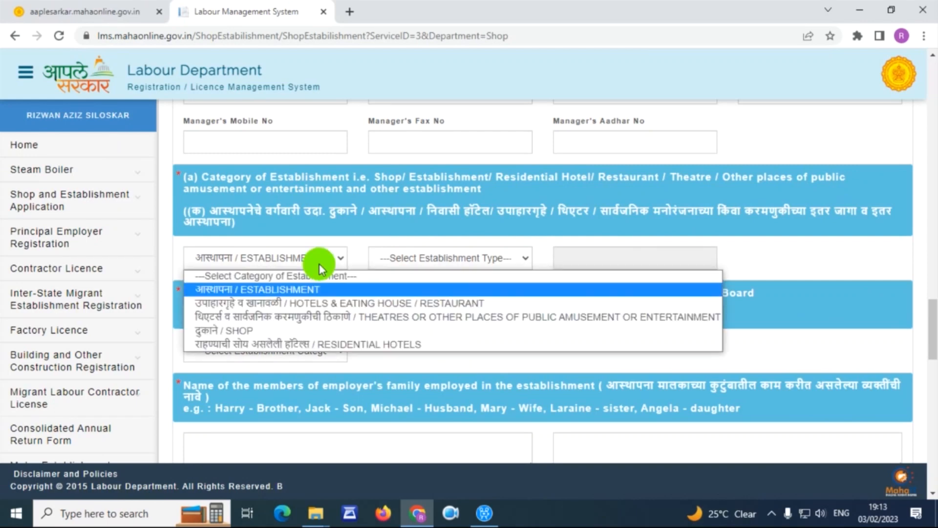
{"action": "left_click", "coordinate": [310, 288]}
{"action": "left_click", "coordinate": [440, 259]}
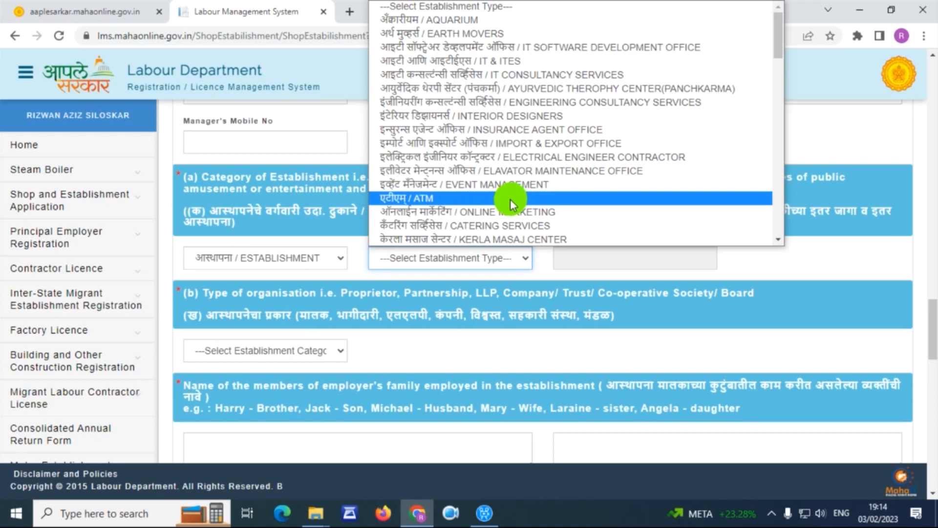
{"action": "scroll", "coordinate": [535, 192], "scroll_direction": "down", "scroll_amount": 3}
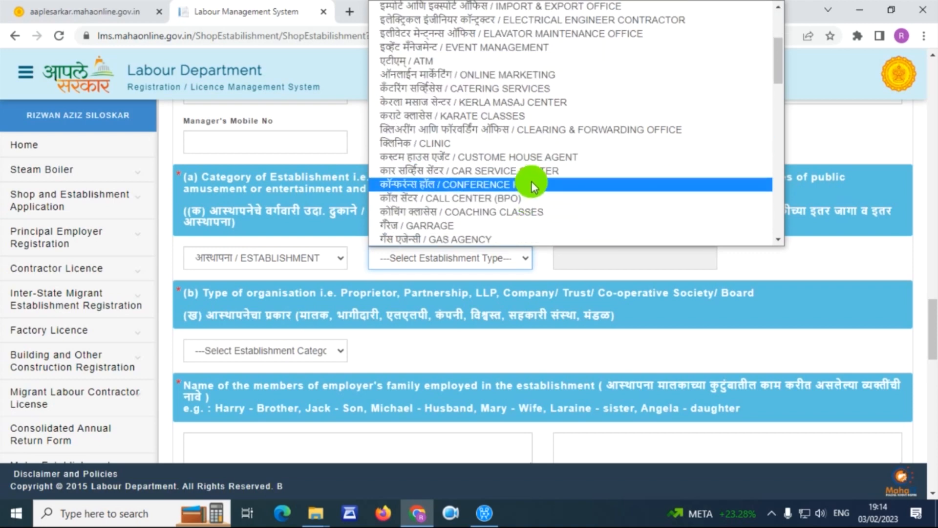
{"action": "scroll", "coordinate": [519, 209], "scroll_direction": "down", "scroll_amount": 3}
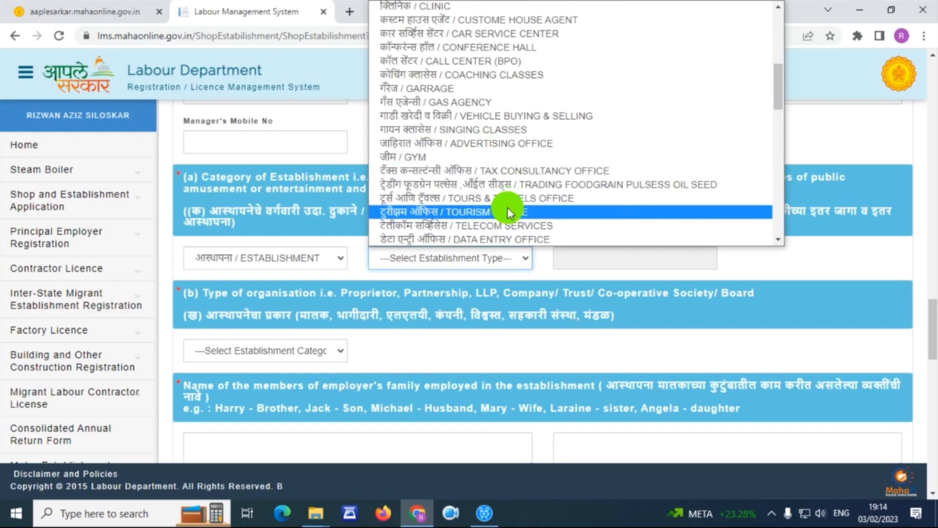
{"action": "scroll", "coordinate": [518, 198], "scroll_direction": "down", "scroll_amount": 3}
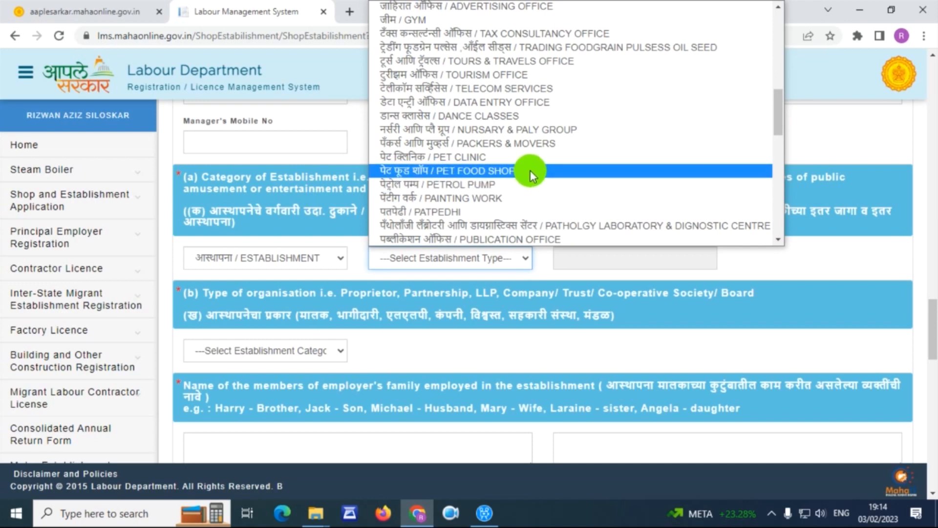
{"action": "scroll", "coordinate": [514, 216], "scroll_direction": "down", "scroll_amount": 3}
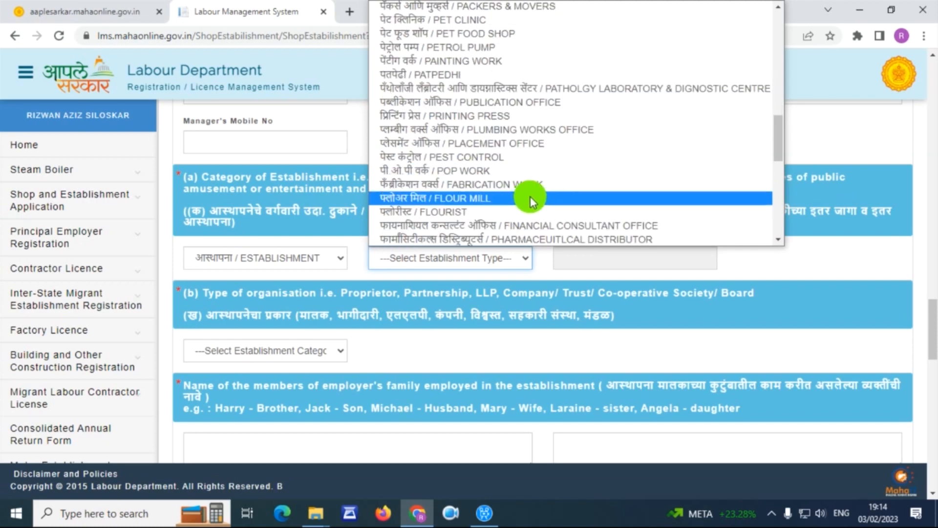
{"action": "scroll", "coordinate": [540, 196], "scroll_direction": "down", "scroll_amount": 3}
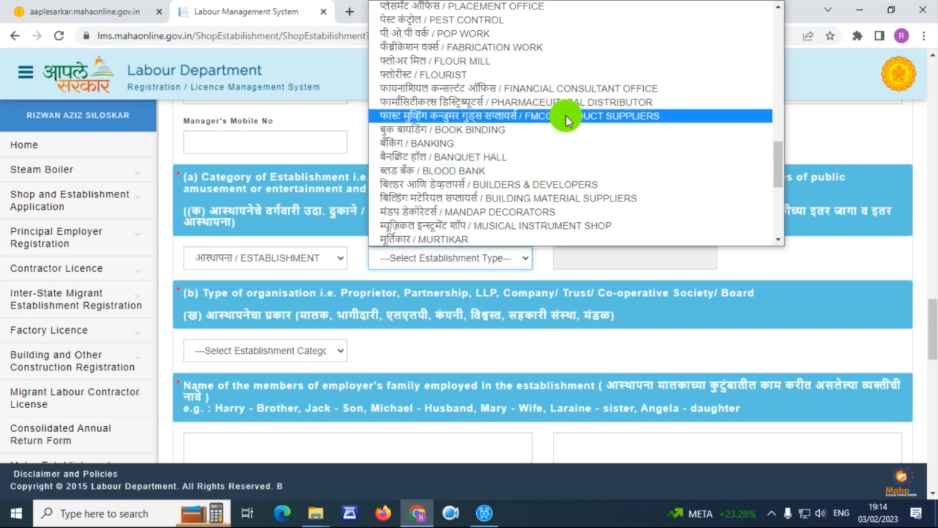
- Switch the category to SHOP and browse the shop establishment types without choosing one
{"action": "left_click", "coordinate": [353, 274]}
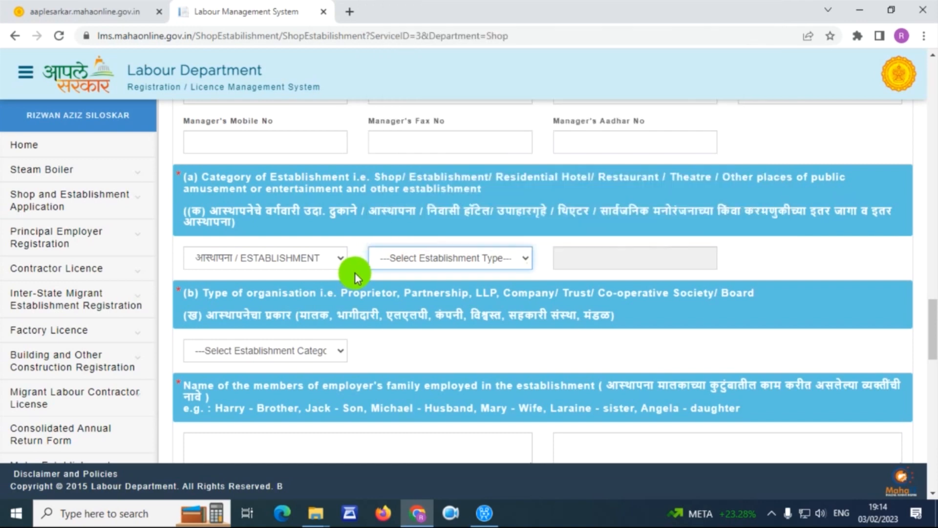
{"action": "left_click", "coordinate": [471, 259]}
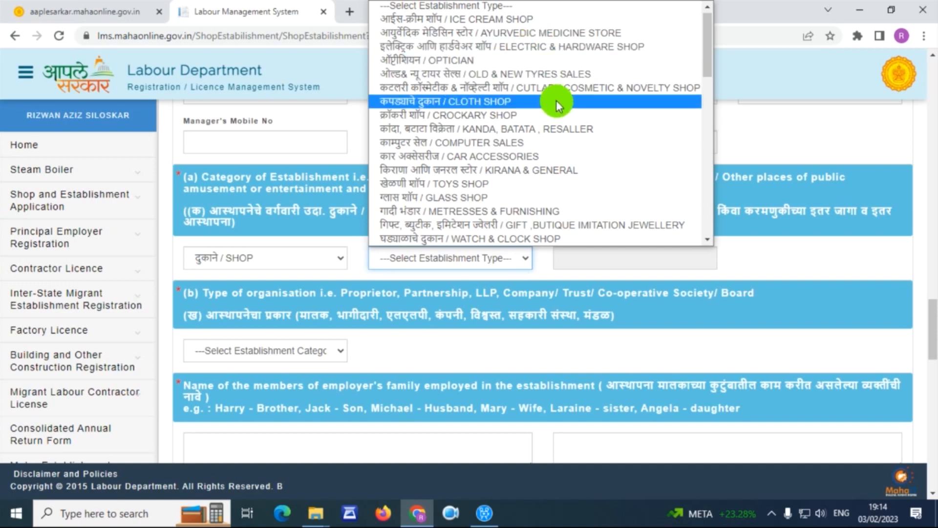
{"action": "scroll", "coordinate": [560, 102], "scroll_direction": "down", "scroll_amount": 3}
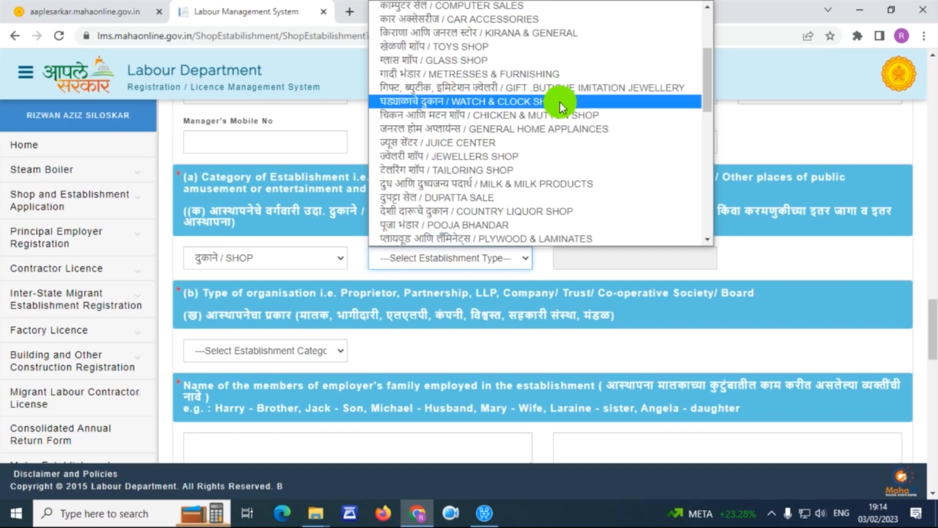
{"action": "scroll", "coordinate": [558, 112], "scroll_direction": "down", "scroll_amount": 3}
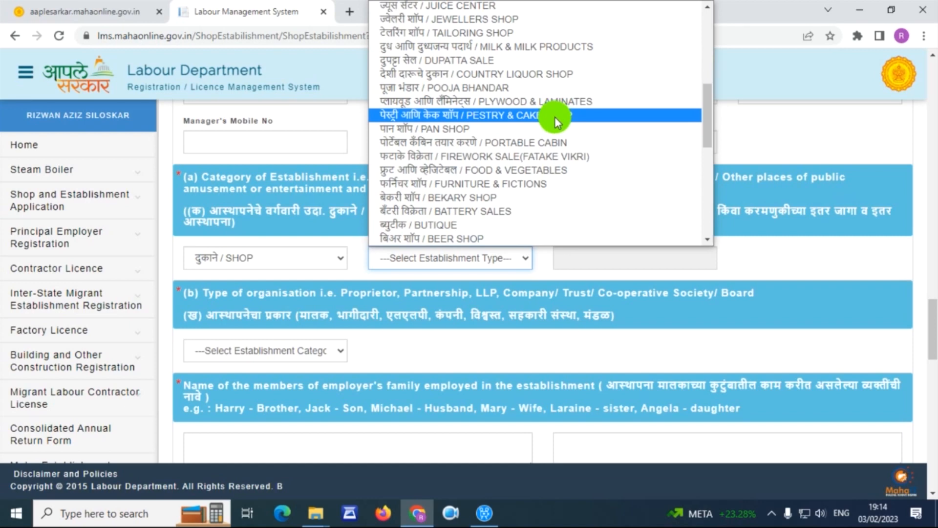
{"action": "scroll", "coordinate": [558, 117], "scroll_direction": "down", "scroll_amount": 3}
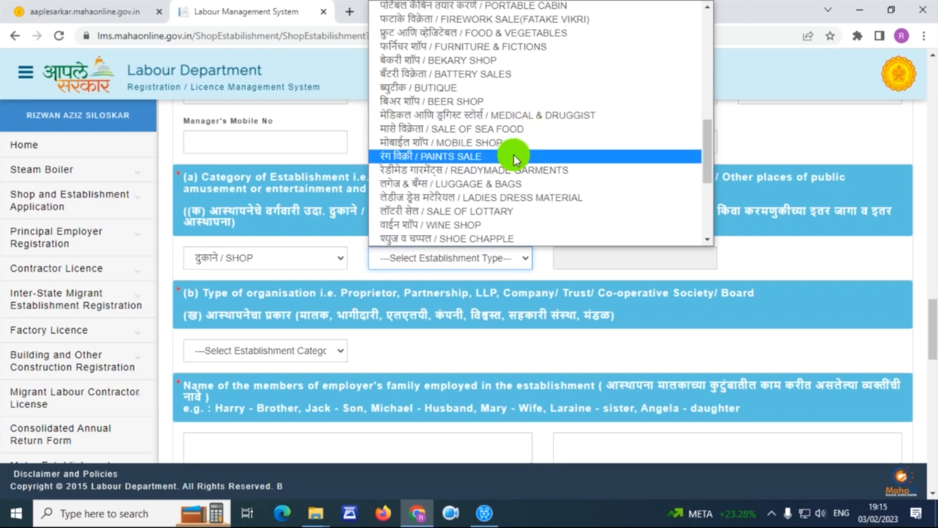
{"action": "scroll", "coordinate": [512, 154], "scroll_direction": "down", "scroll_amount": 4}
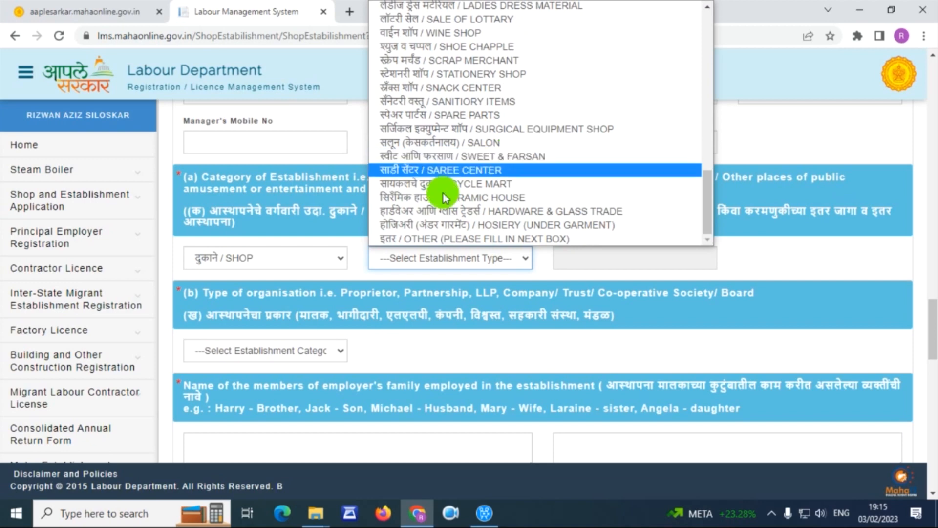
{"action": "left_click", "coordinate": [306, 254]}
{"action": "left_click", "coordinate": [305, 259]}
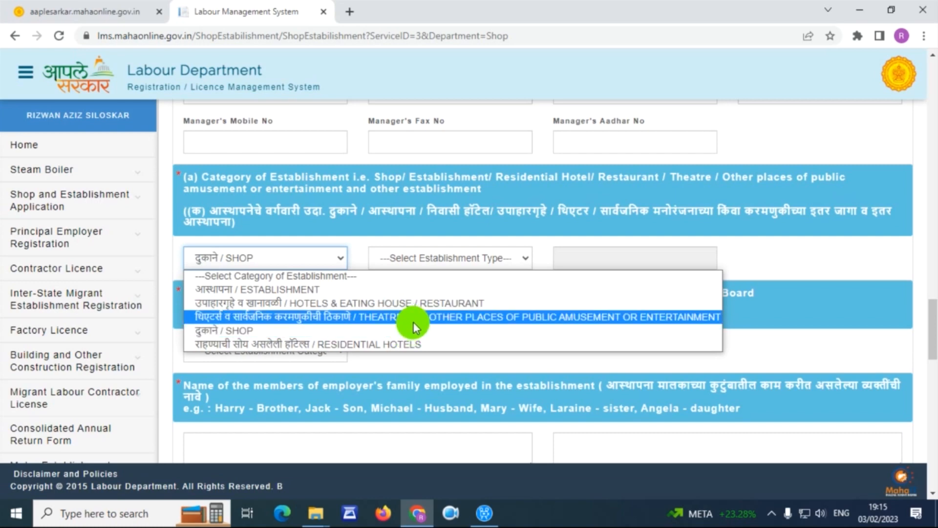
- Choose HOTELS & EATING HOUSE / RESTAURANT as the category and view its types, leaving the type unselected
{"action": "left_click", "coordinate": [430, 303]}
{"action": "left_click", "coordinate": [441, 264]}
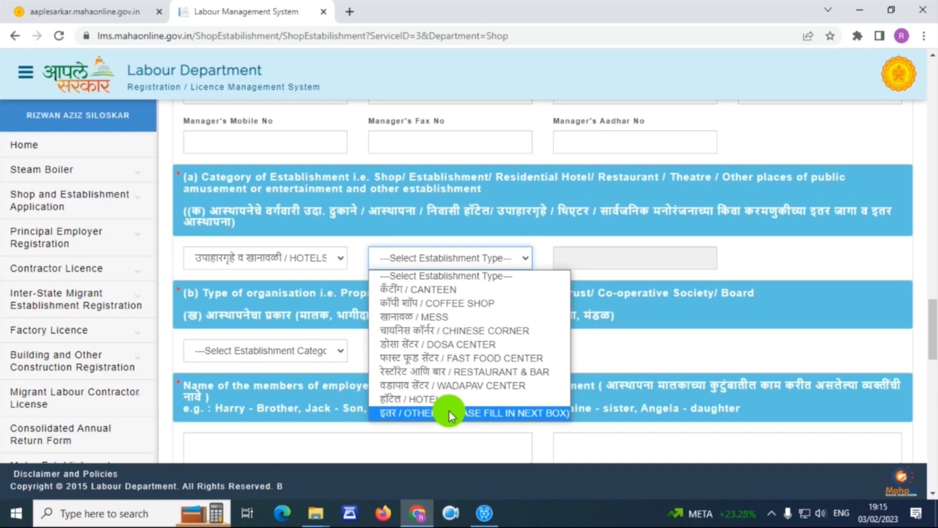
{"action": "left_click", "coordinate": [811, 302]}
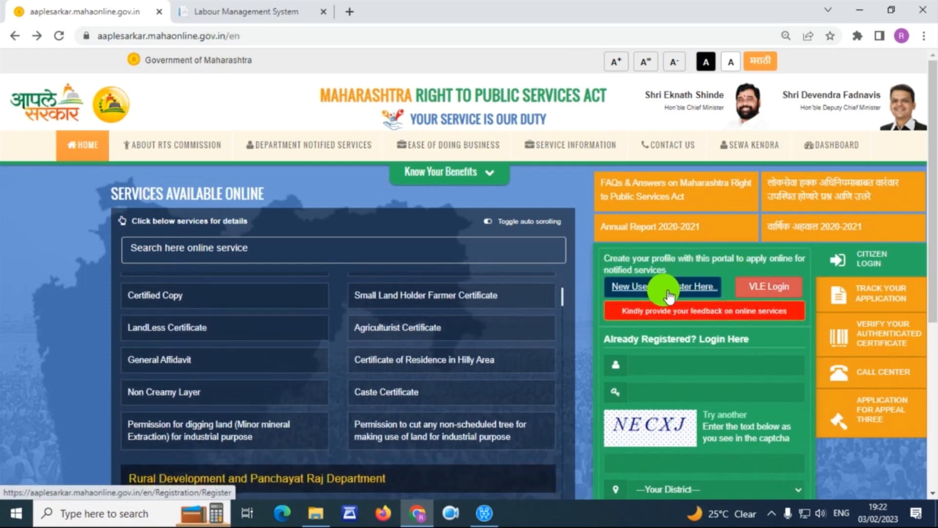
- Look over the new user registration page and its mobile OTP registration option
{"action": "left_click", "coordinate": [668, 293]}
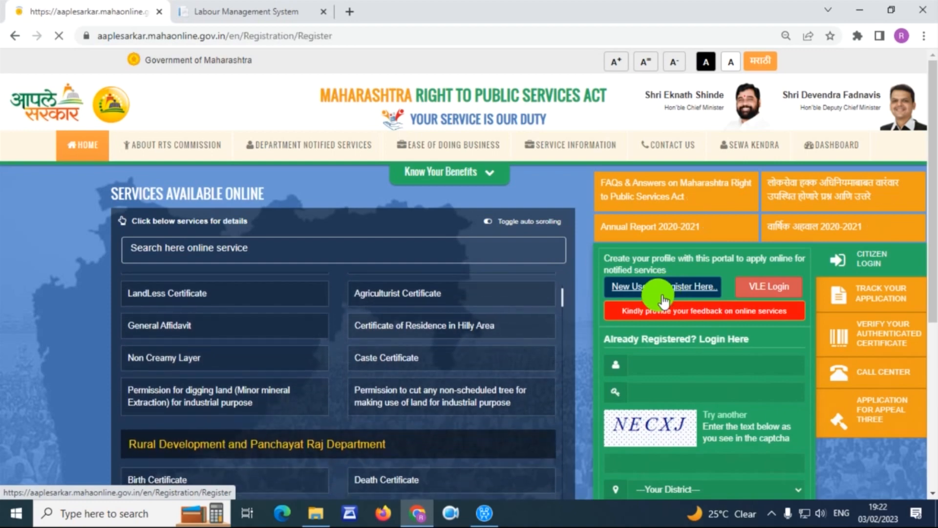
{"action": "scroll", "coordinate": [251, 238], "scroll_direction": "down", "scroll_amount": 5}
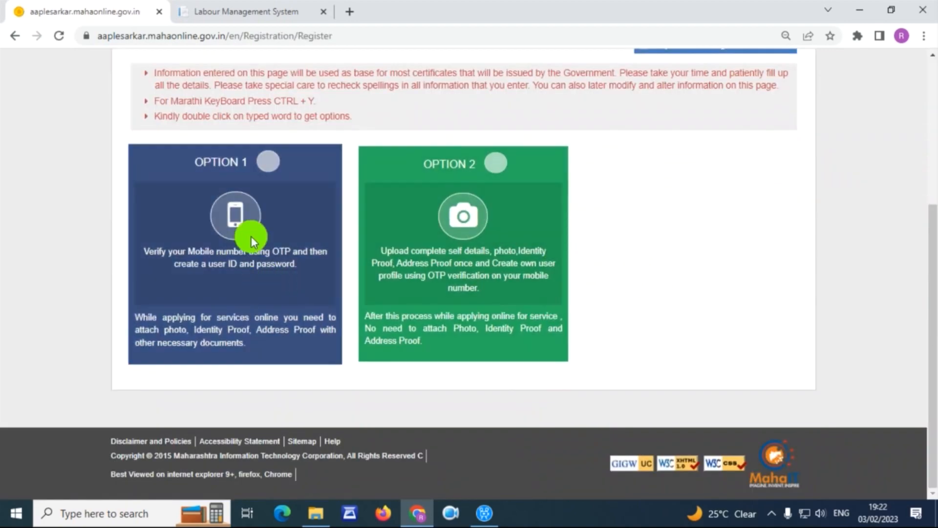
{"action": "left_click", "coordinate": [273, 164]}
{"action": "scroll", "coordinate": [293, 183], "scroll_direction": "down", "scroll_amount": 4}
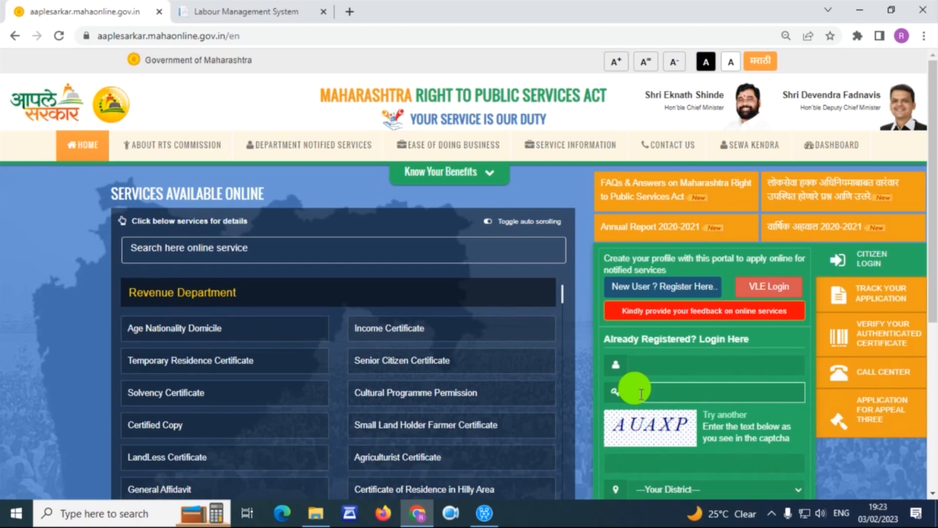
- Log in with the account username, password, captcha text and district Raigarh
{"action": "left_click", "coordinate": [646, 366]}
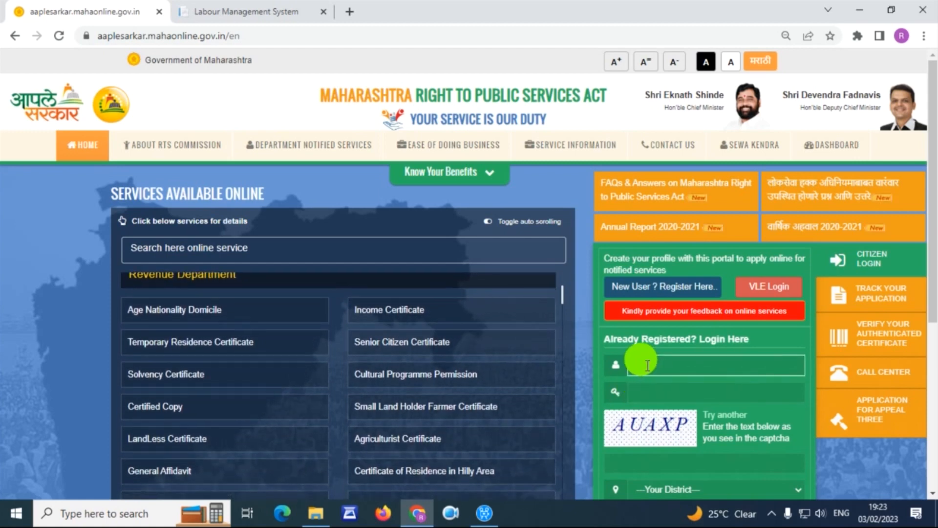
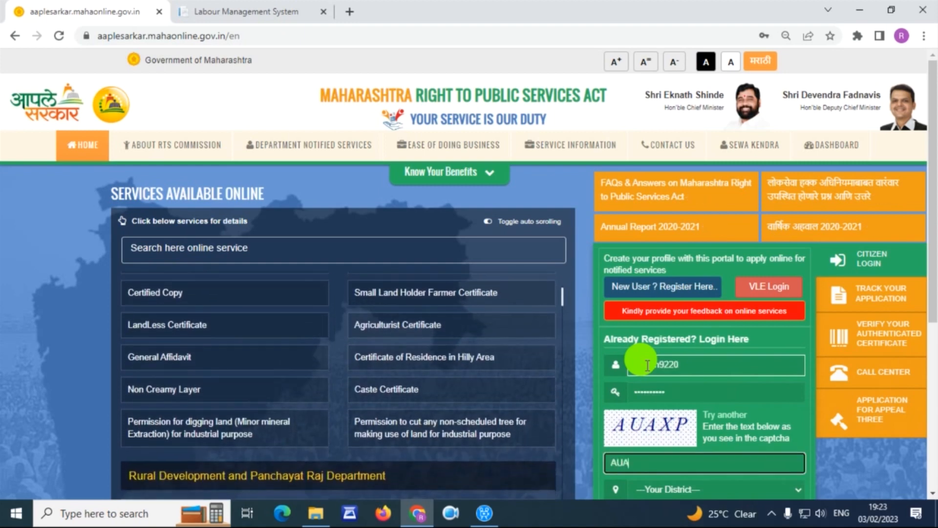
{"action": "key", "text": "Tab"}
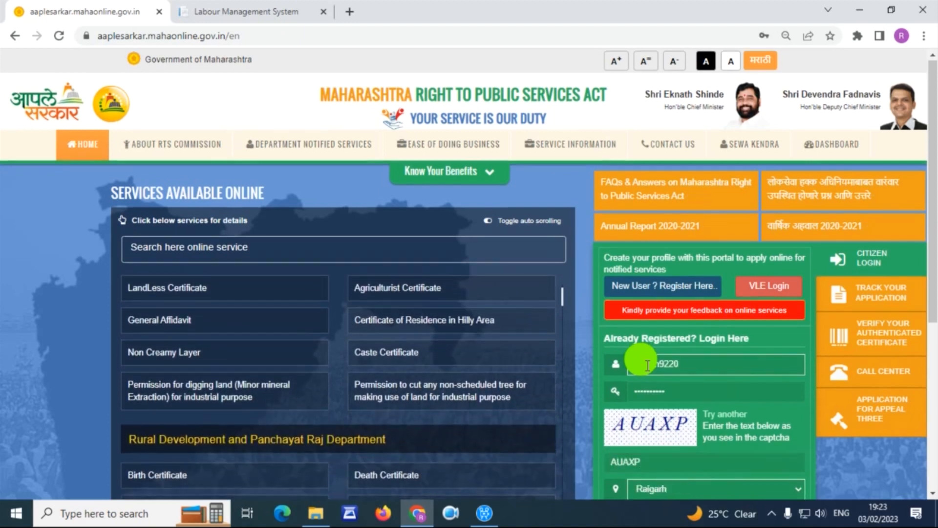
{"action": "scroll", "coordinate": [669, 349], "scroll_direction": "down", "scroll_amount": 1}
{"action": "scroll", "coordinate": [628, 436], "scroll_direction": "down", "scroll_amount": 1}
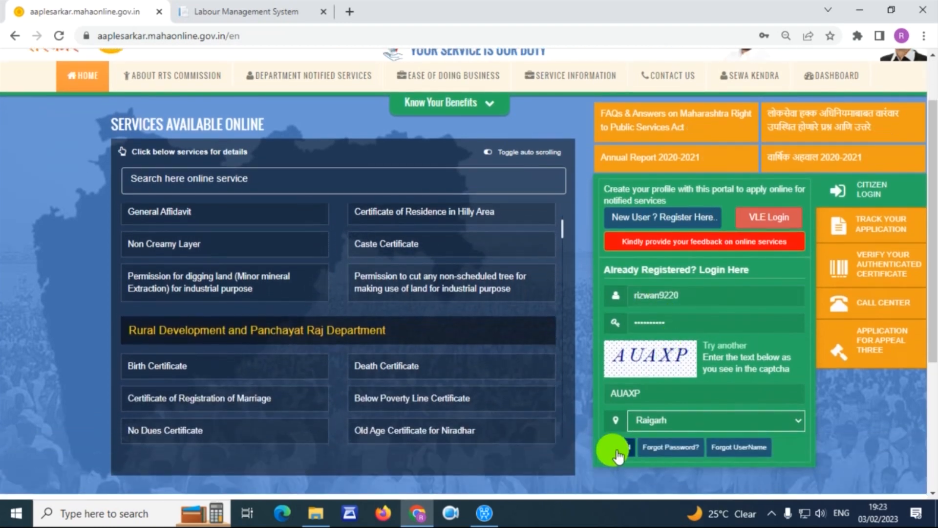
{"action": "left_click", "coordinate": [618, 491]}
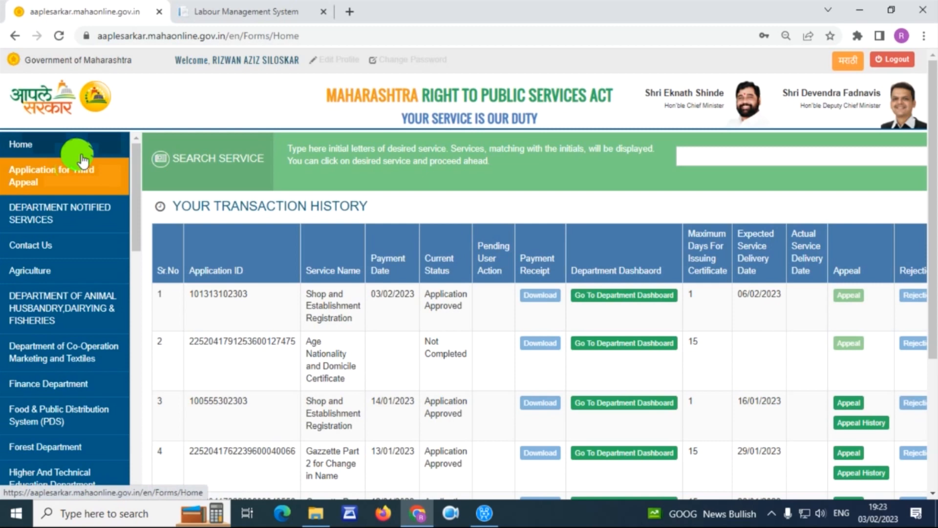
- Choose Industries, Energy and Labour, sub department Labour Department, Shop and Establishment Registration, and proceed
{"action": "left_click_drag", "start_coordinate": [137, 192], "coordinate": [126, 246]}
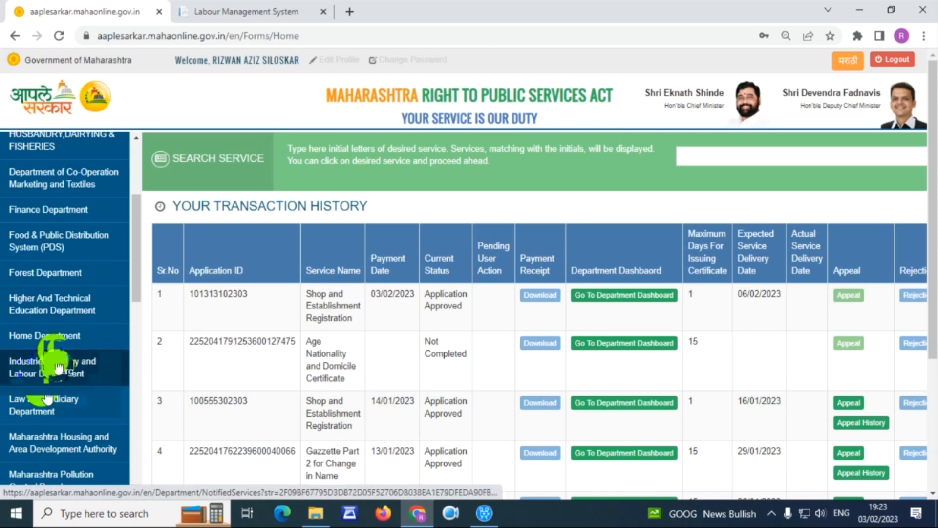
{"action": "left_click", "coordinate": [107, 383]}
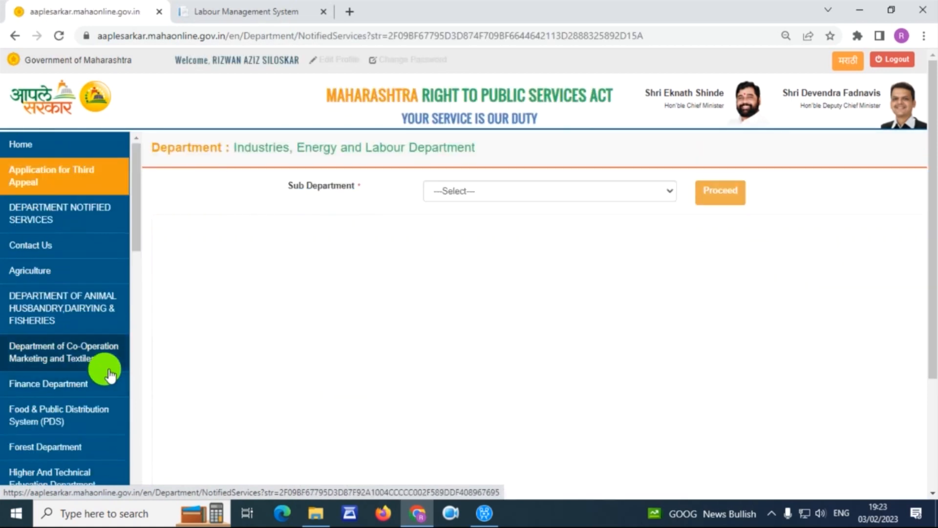
{"action": "left_click_drag", "start_coordinate": [291, 186], "coordinate": [362, 184]}
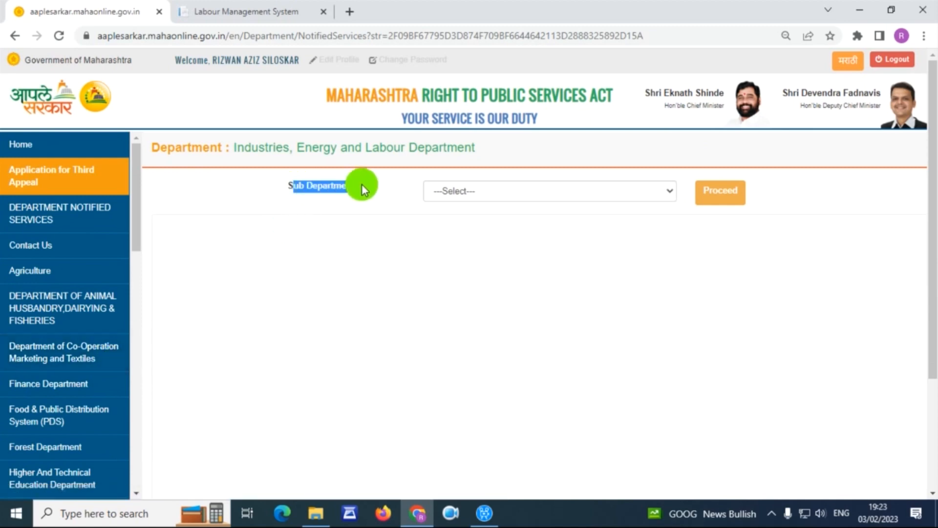
{"action": "left_click", "coordinate": [512, 193]}
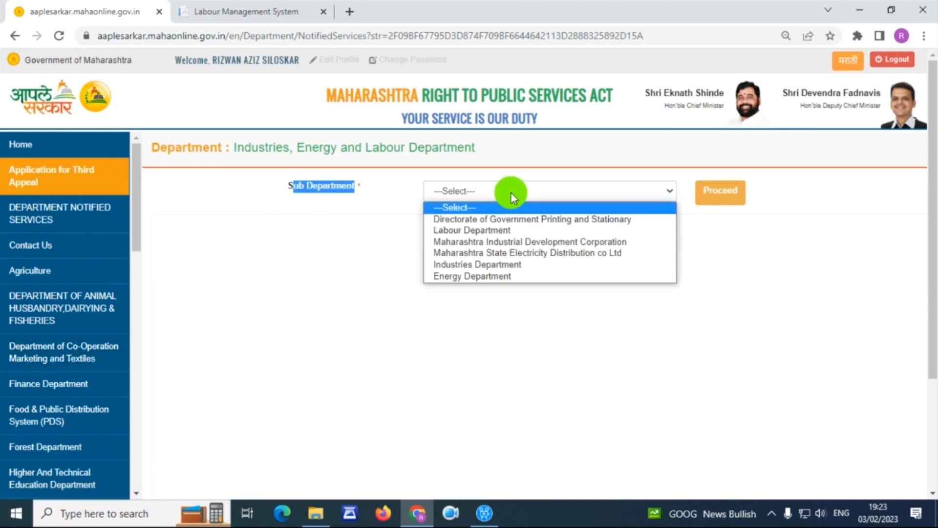
{"action": "left_click", "coordinate": [508, 232]}
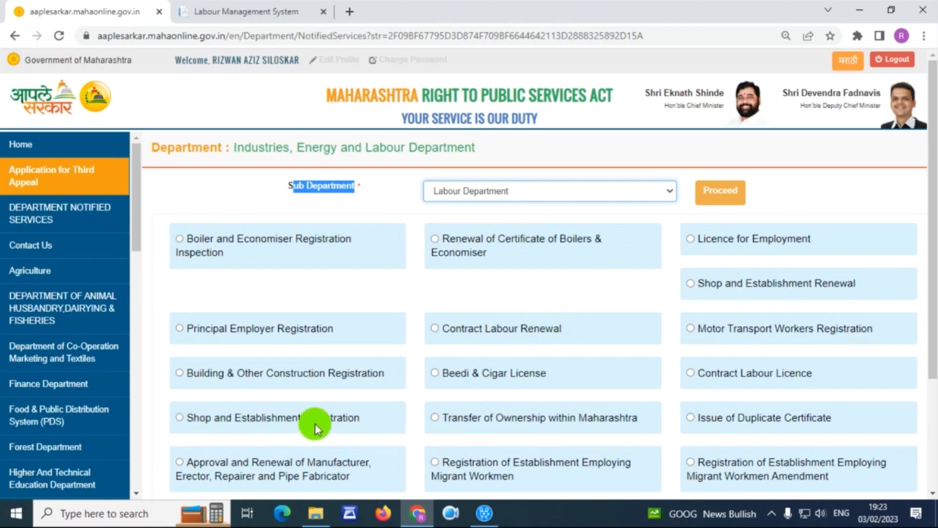
{"action": "left_click_drag", "start_coordinate": [365, 417], "coordinate": [191, 418]}
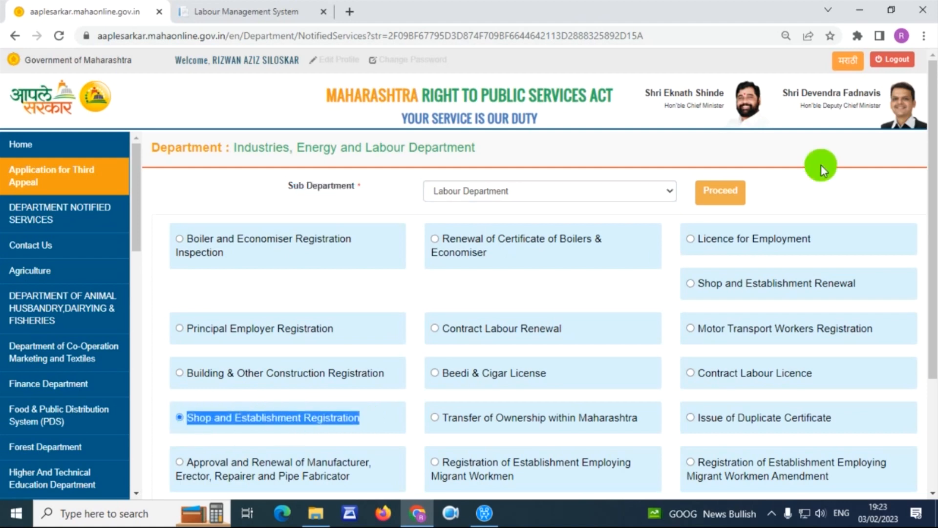
{"action": "left_click", "coordinate": [719, 191]}
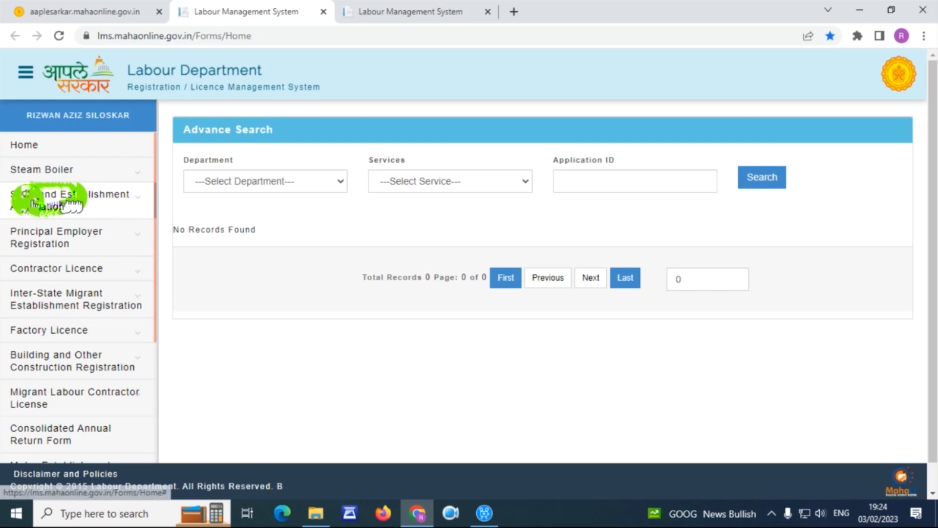
- Expand Shop and Establishment Application and open the Self Declaration PDF for shops
{"action": "left_click", "coordinate": [89, 206]}
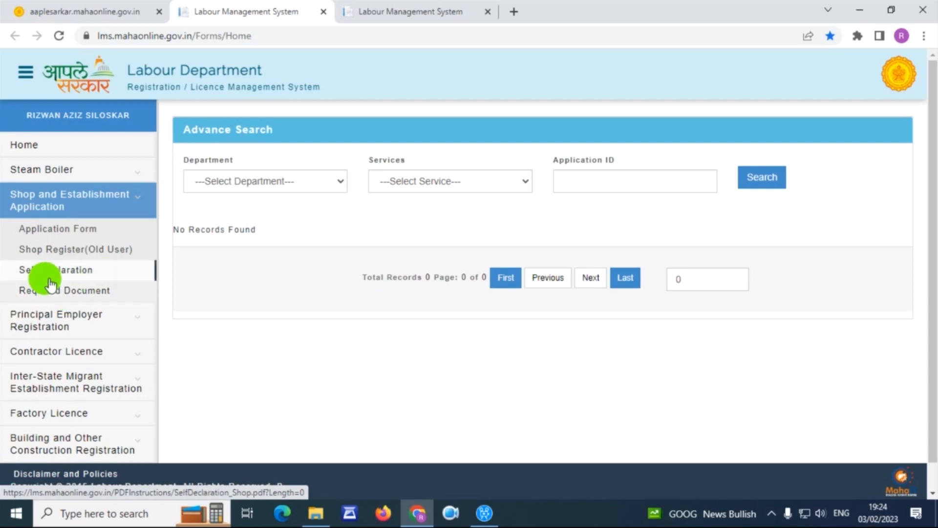
{"action": "left_click", "coordinate": [91, 278]}
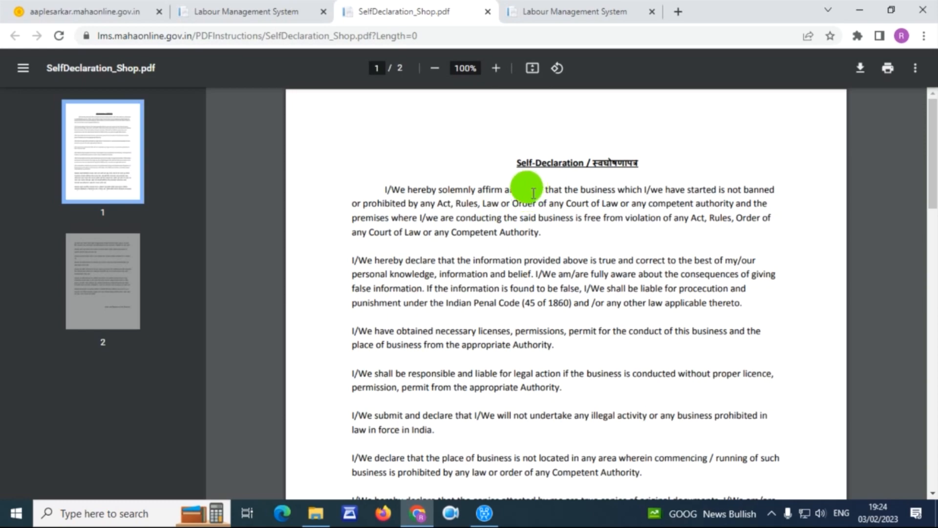
- Scroll to the declaration's signature page, then return to the Labour Management System tab
{"action": "scroll", "coordinate": [534, 192], "scroll_direction": "down", "scroll_amount": 15}
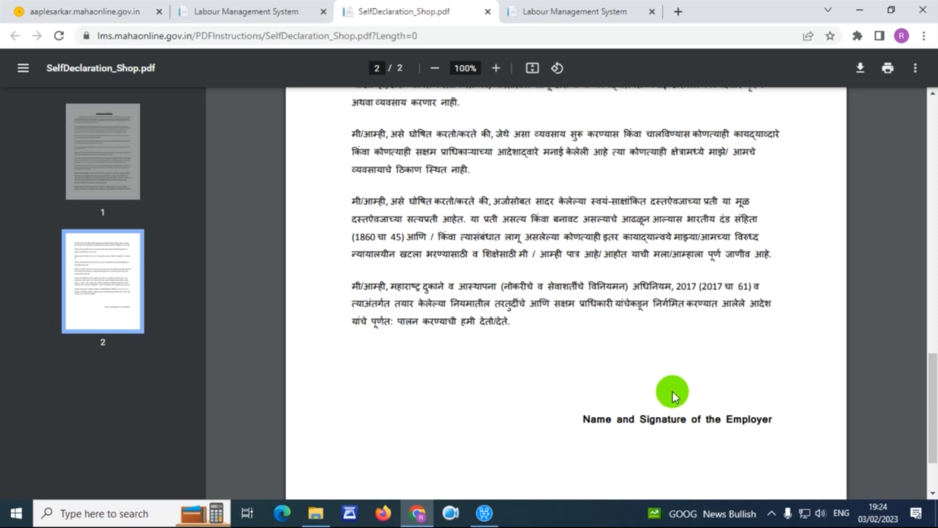
{"action": "left_click", "coordinate": [247, 6]}
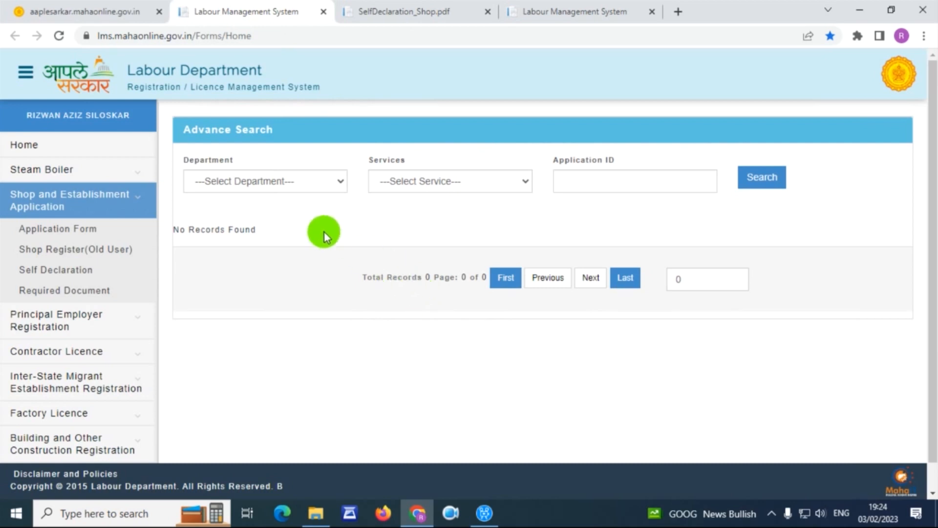
- Open the Shop and Establishment Application Form
{"action": "left_click", "coordinate": [66, 232]}
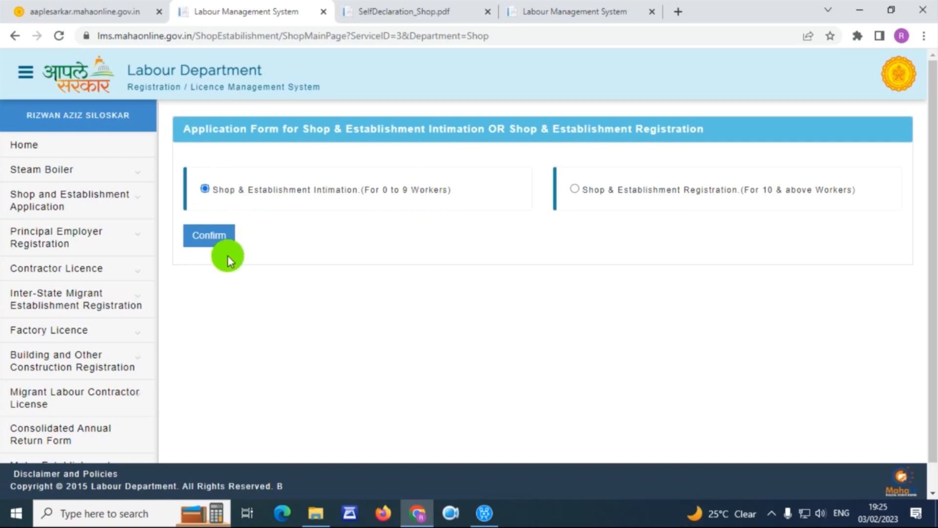
- Confirm the intimation, then select division Konkan, district Raigarh and Shop Inspector Office, Alibaug
{"action": "left_click", "coordinate": [207, 240]}
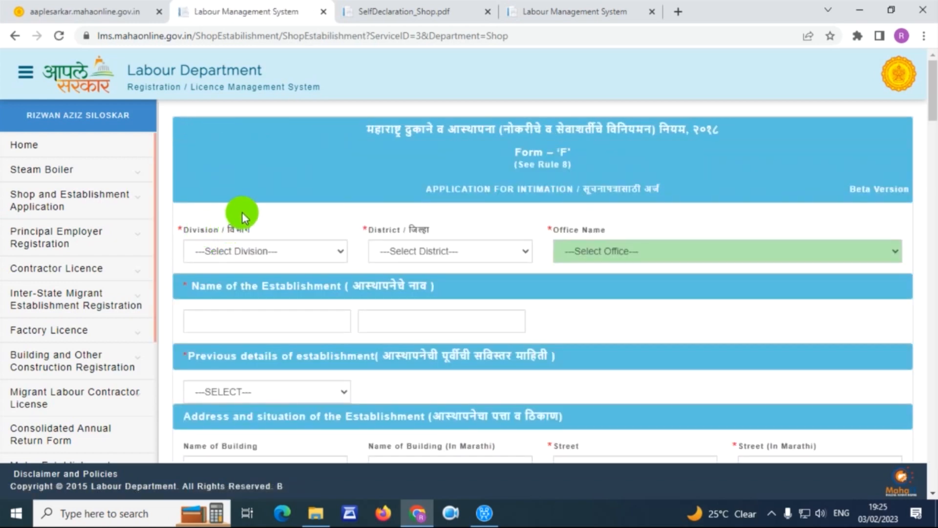
{"action": "scroll", "coordinate": [237, 211], "scroll_direction": "down", "scroll_amount": 2}
{"action": "left_click", "coordinate": [247, 183]}
{"action": "left_click", "coordinate": [254, 212]}
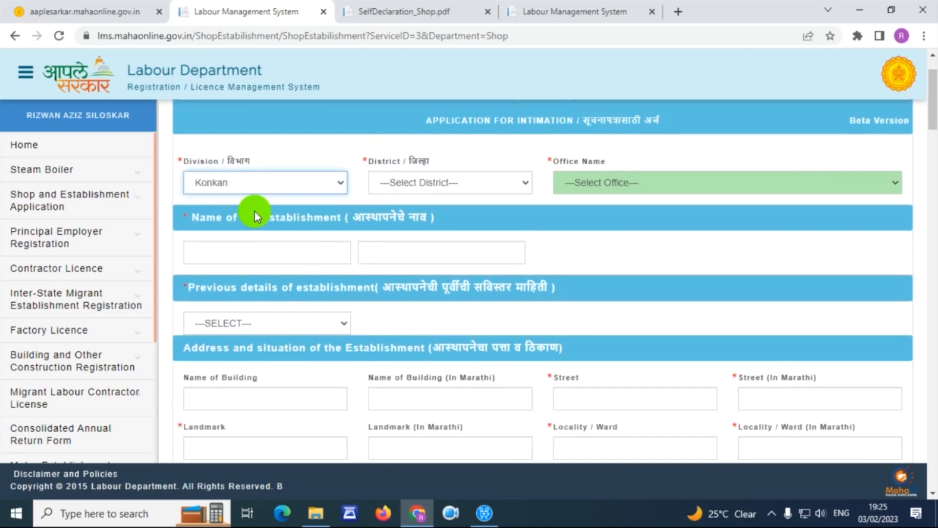
{"action": "left_click", "coordinate": [425, 181]}
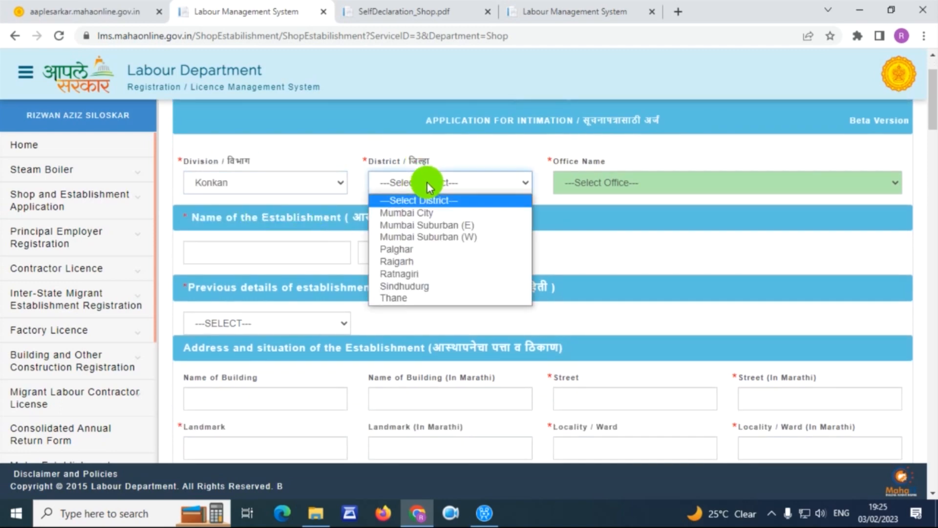
{"action": "left_click", "coordinate": [412, 262]}
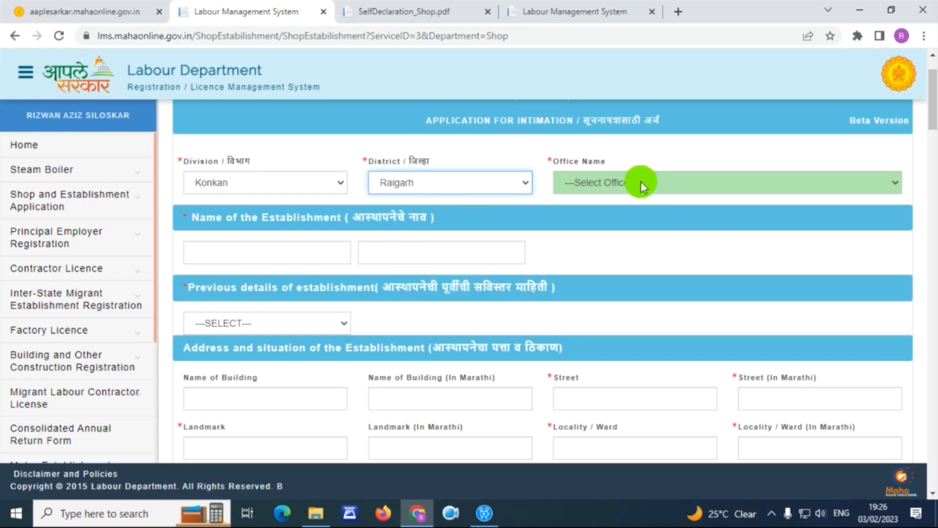
{"action": "left_click", "coordinate": [641, 181]}
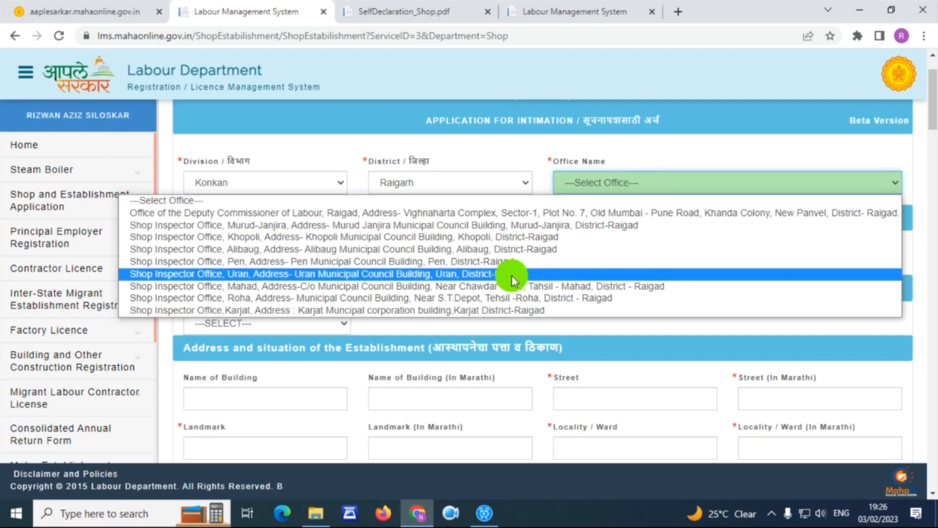
{"action": "left_click", "coordinate": [517, 250]}
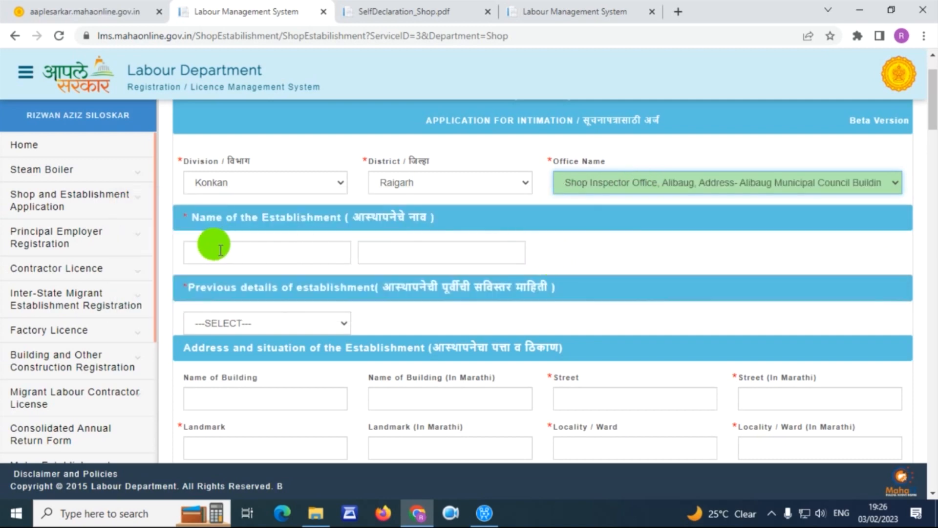
{"action": "left_click_drag", "start_coordinate": [201, 218], "coordinate": [341, 217]}
- Enter SR ENTERPRISES as the establishment name and fill in its Marathi version
{"action": "left_click", "coordinate": [269, 255]}
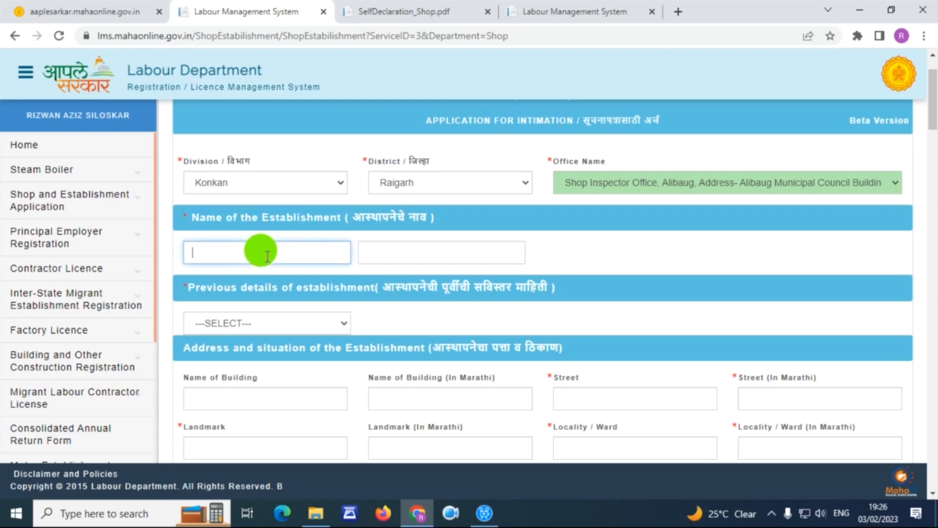
{"action": "type", "text": "SR ENTERPRISES"}
{"action": "left_click", "coordinate": [388, 249]}
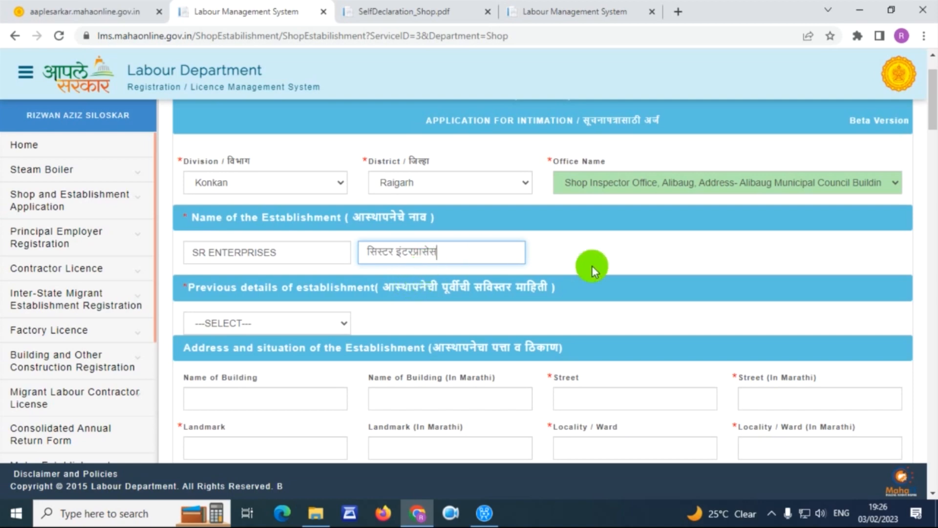
{"action": "left_click", "coordinate": [845, 521]}
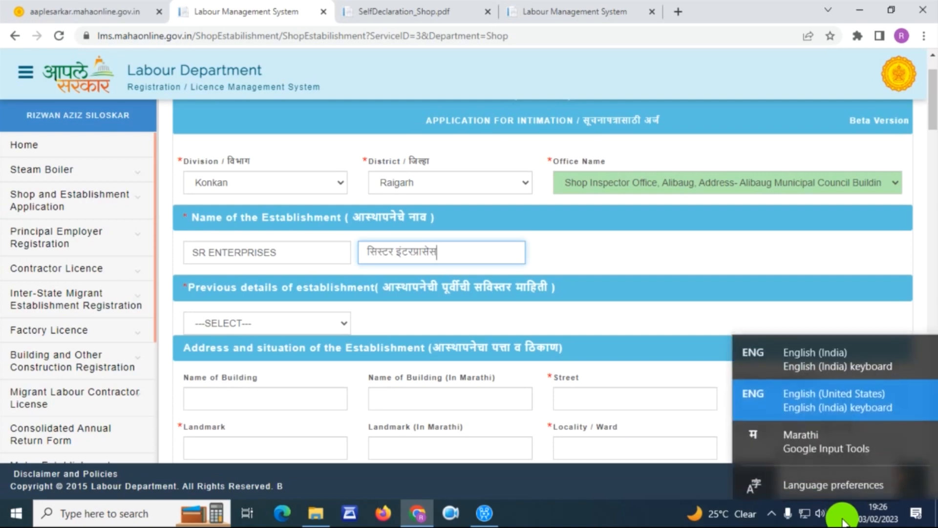
{"action": "left_click", "coordinate": [790, 449]}
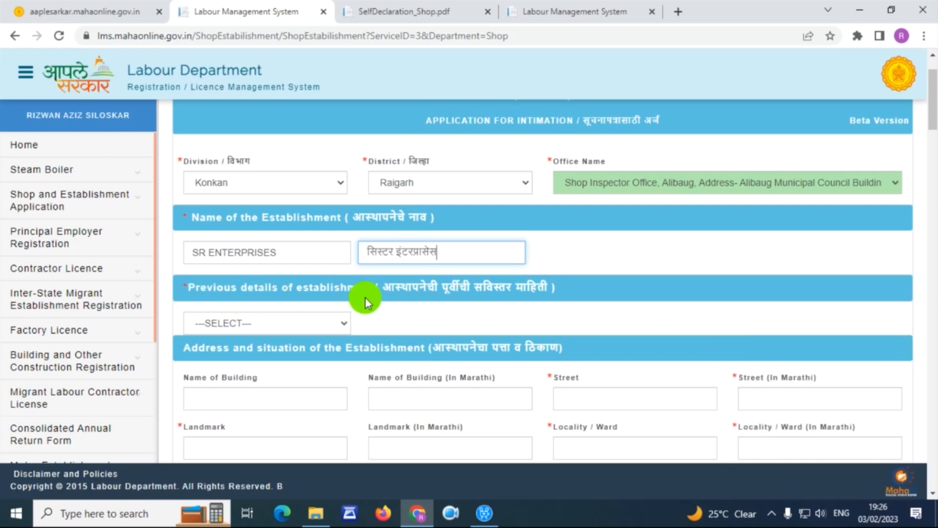
{"action": "left_click", "coordinate": [284, 327]}
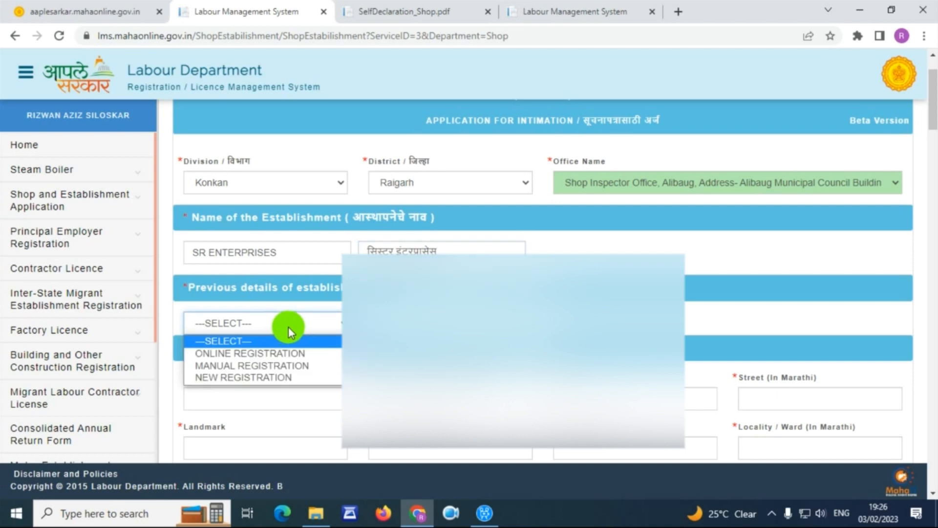
- Mark the establishment as a NEW REGISTRATION under previous details
{"action": "left_click", "coordinate": [275, 378]}
{"action": "scroll", "coordinate": [275, 377], "scroll_direction": "down", "scroll_amount": 3}
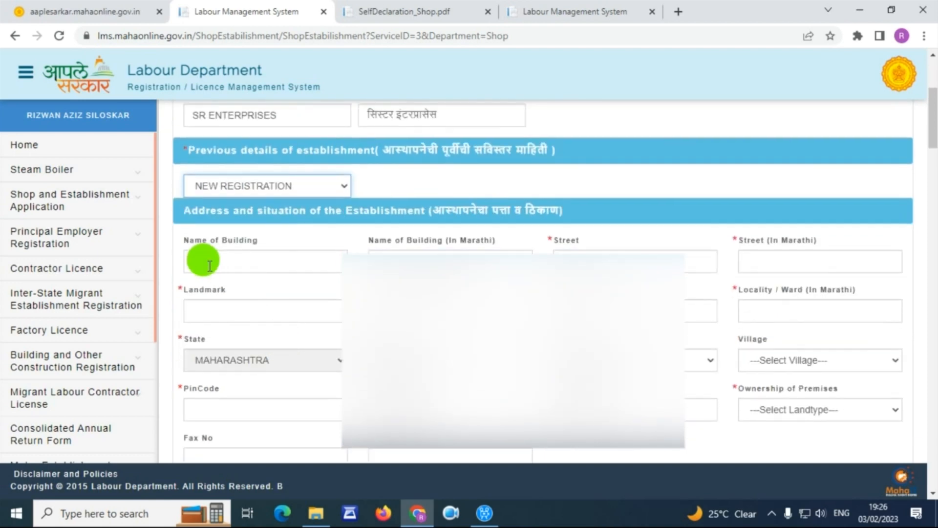
{"action": "scroll", "coordinate": [229, 230], "scroll_direction": "down", "scroll_amount": 2}
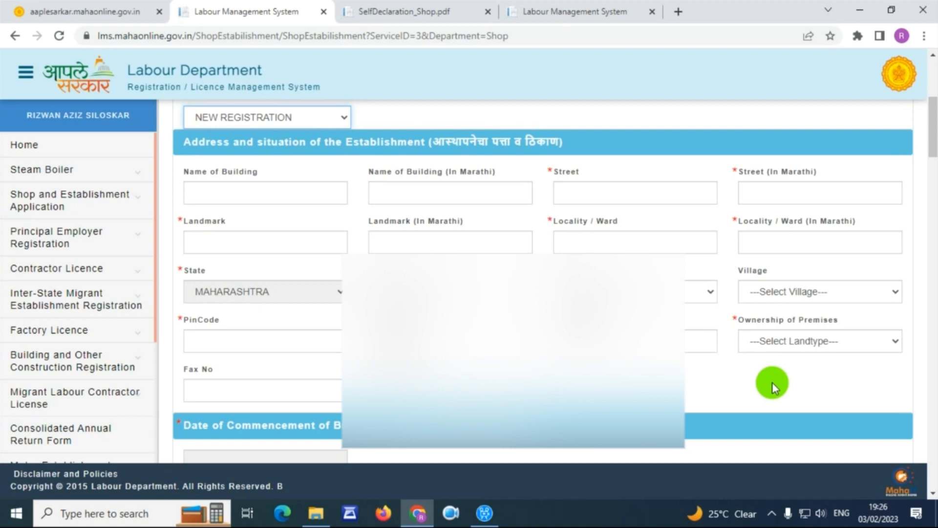
{"action": "scroll", "coordinate": [772, 382], "scroll_direction": "down", "scroll_amount": 5}
- Set the date of commencement of business to 10/02/2021 using the calendar
{"action": "left_click_drag", "start_coordinate": [190, 155], "coordinate": [272, 189]}
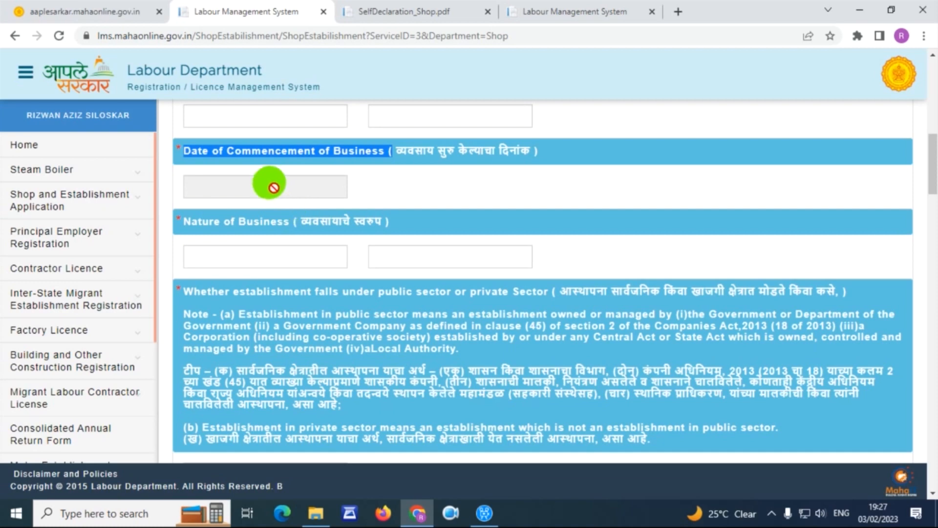
{"action": "left_click", "coordinate": [272, 191]}
{"action": "left_click", "coordinate": [283, 227]}
{"action": "left_click", "coordinate": [303, 277]}
{"action": "left_click", "coordinate": [264, 274]}
{"action": "scroll", "coordinate": [281, 245], "scroll_direction": "down", "scroll_amount": 1}
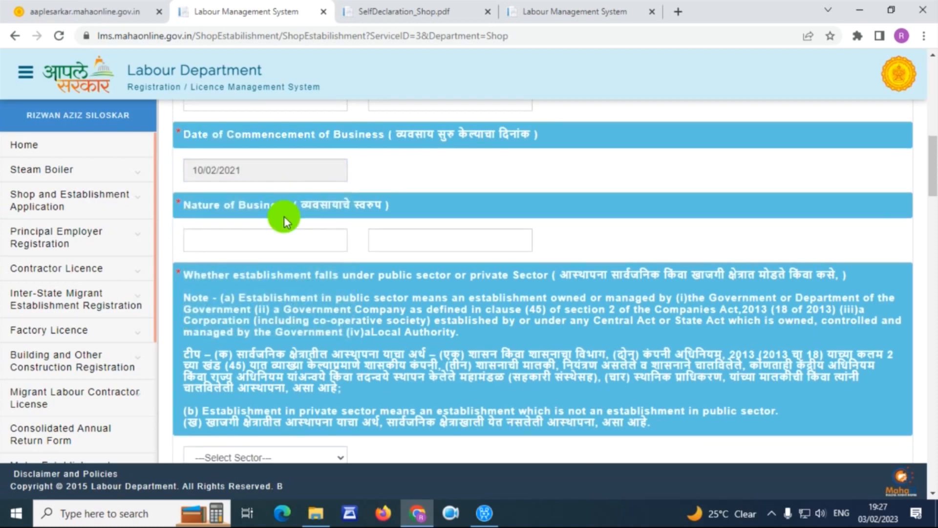
{"action": "left_click_drag", "start_coordinate": [182, 155], "coordinate": [391, 155]}
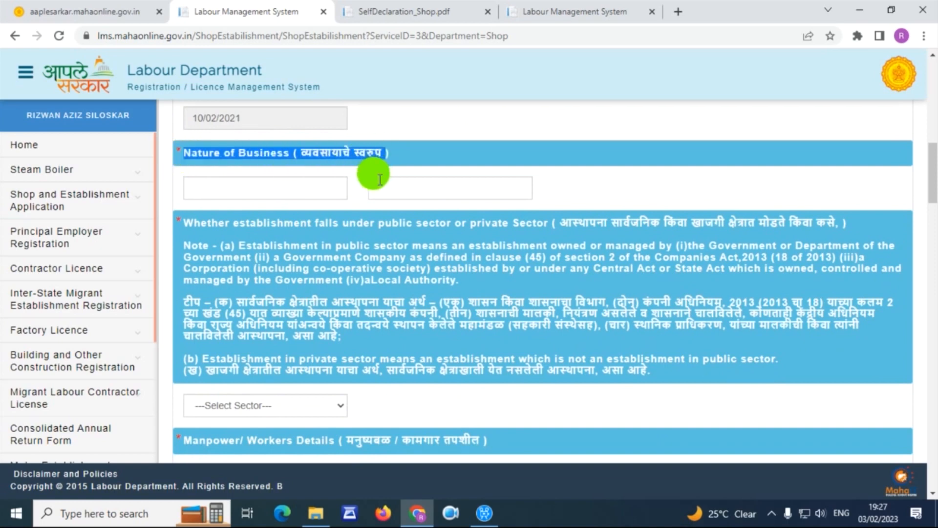
{"action": "left_click", "coordinate": [316, 191]}
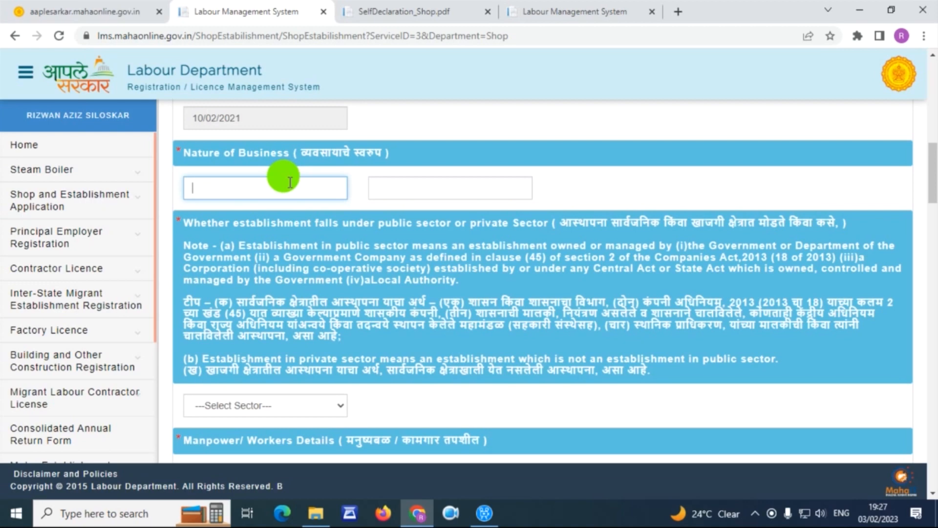
{"action": "scroll", "coordinate": [293, 188], "scroll_direction": "down", "scroll_amount": 5}
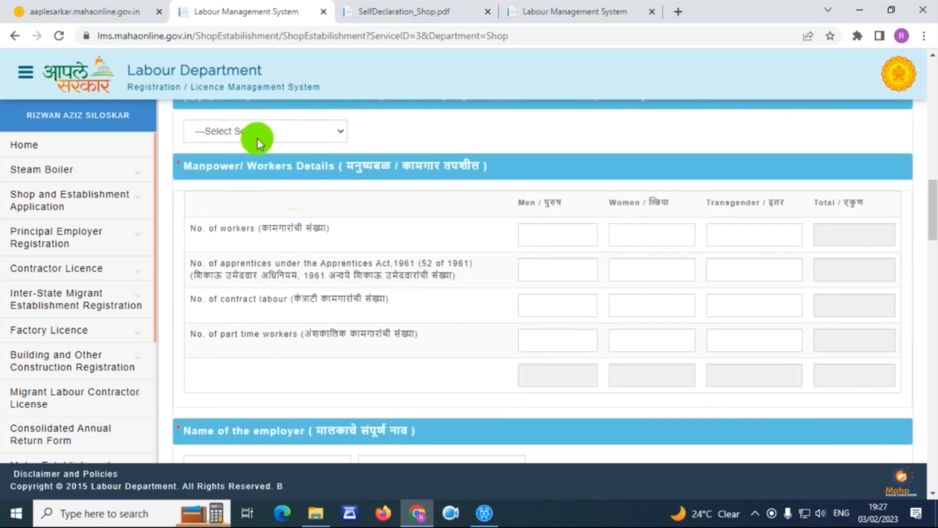
- Set the sector to PRIVATE and enter 2 men, 3 women and 0 transgender workers
{"action": "left_click", "coordinate": [257, 138]}
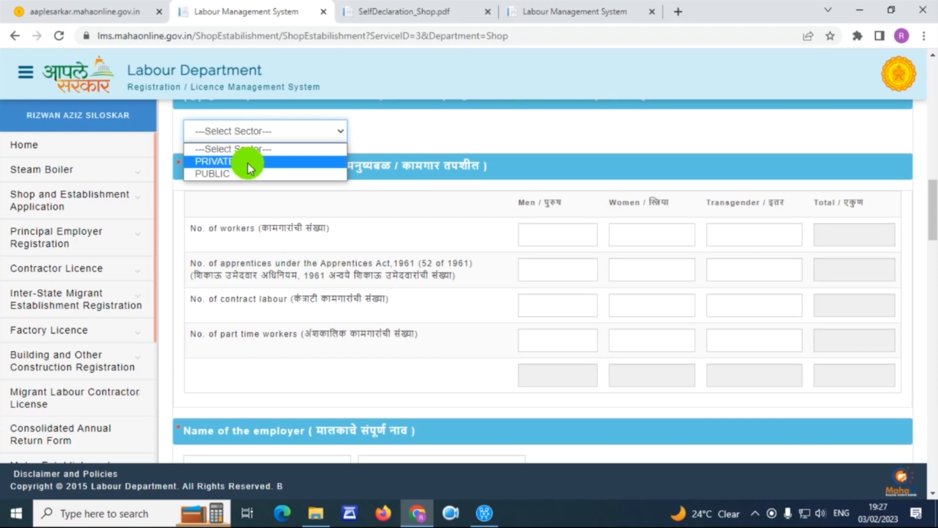
{"action": "left_click", "coordinate": [249, 162]}
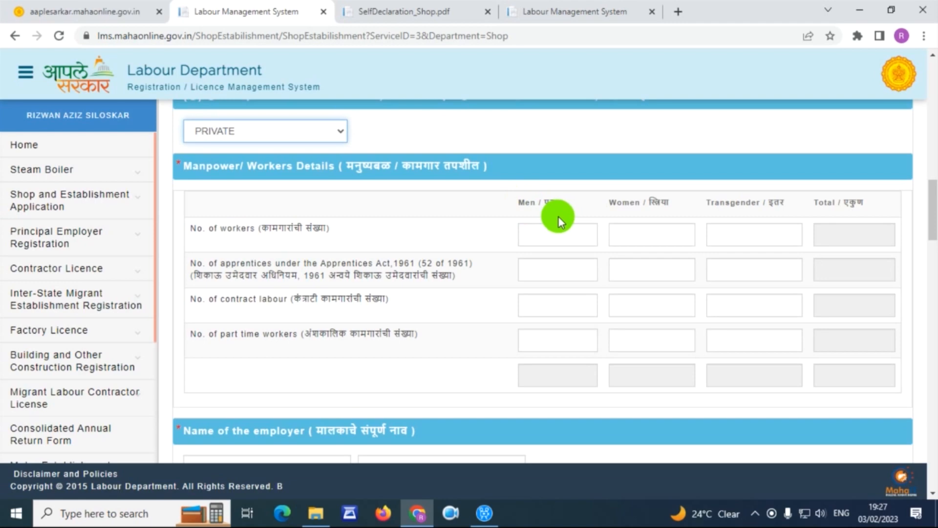
{"action": "left_click", "coordinate": [534, 243]}
{"action": "left_click", "coordinate": [628, 233]}
{"action": "left_click", "coordinate": [755, 235]}
{"action": "left_click", "coordinate": [531, 234]}
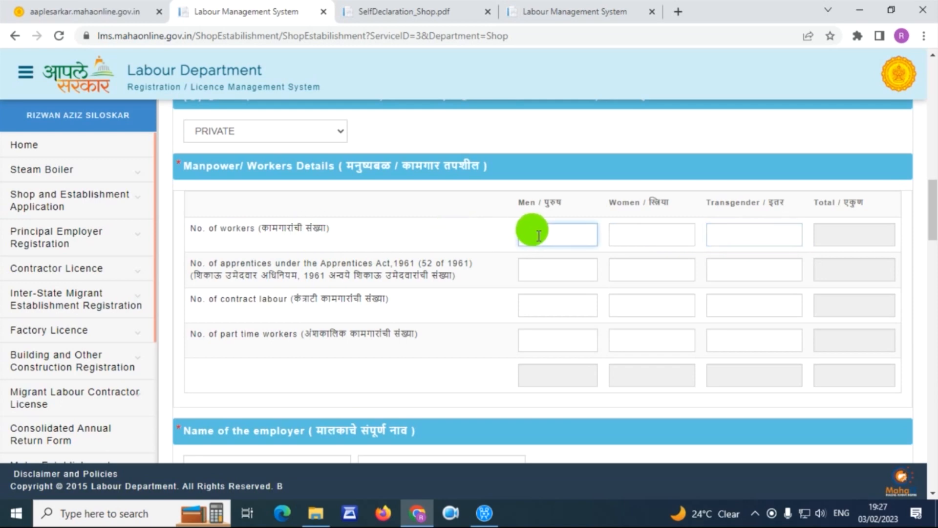
{"action": "type", "text": "2"}
{"action": "left_click", "coordinate": [633, 235]}
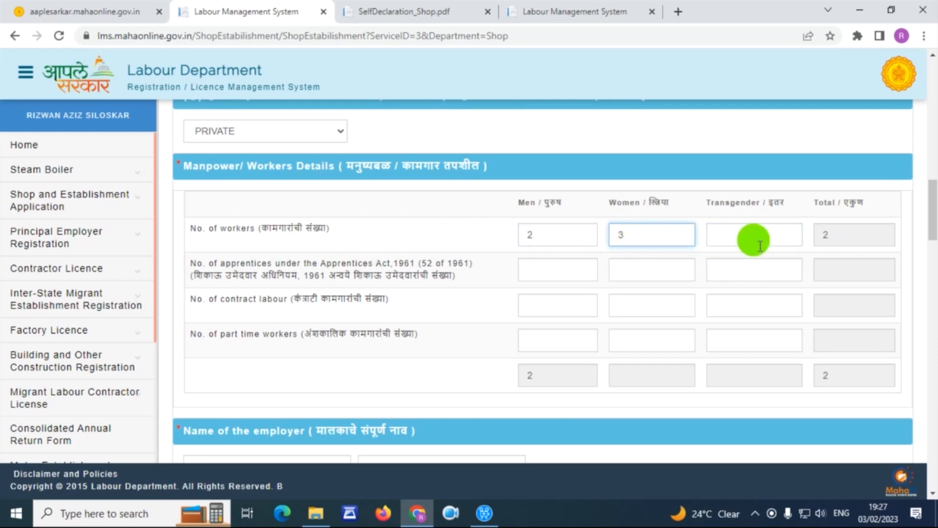
{"action": "type", "text": "3"}
{"action": "left_click", "coordinate": [813, 247]}
{"action": "left_click", "coordinate": [763, 234]}
{"action": "type", "text": "0"}
- Enter 0 in the apprentices, contract labour and part-time worker rows
{"action": "left_click", "coordinate": [582, 270]}
{"action": "type", "text": "0"}
{"action": "left_click", "coordinate": [636, 272]}
{"action": "type", "text": "0"}
{"action": "left_click", "coordinate": [718, 277]}
{"action": "type", "text": "0"}
{"action": "left_click", "coordinate": [722, 305]}
{"action": "type", "text": "0"}
{"action": "left_click", "coordinate": [729, 338]}
{"action": "type", "text": "0"}
{"action": "left_click", "coordinate": [636, 305]}
{"action": "type", "text": "0"}
{"action": "left_click", "coordinate": [636, 340]}
{"action": "type", "text": "0"}
{"action": "left_click", "coordinate": [558, 307]}
{"action": "left_click", "coordinate": [537, 339]}
{"action": "type", "text": "0"}
{"action": "left_click", "coordinate": [542, 306]}
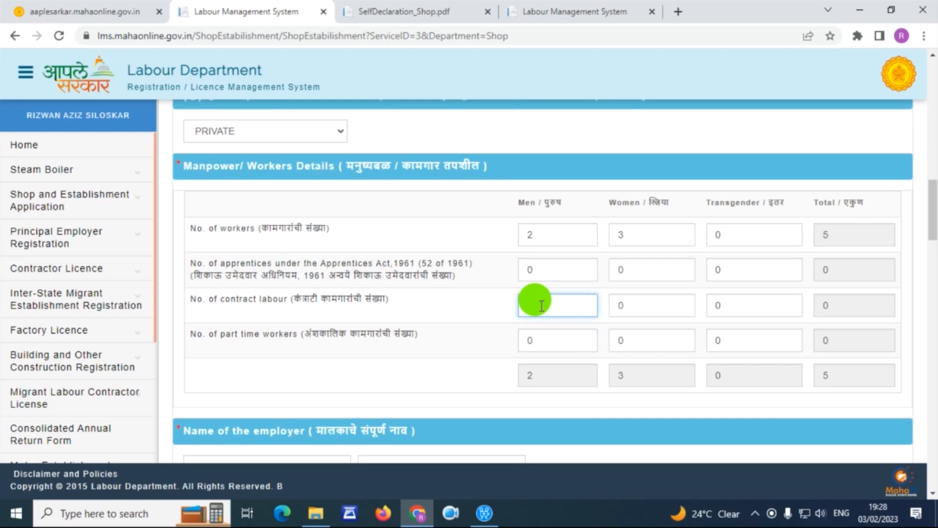
{"action": "scroll", "coordinate": [550, 291], "scroll_direction": "down", "scroll_amount": 4}
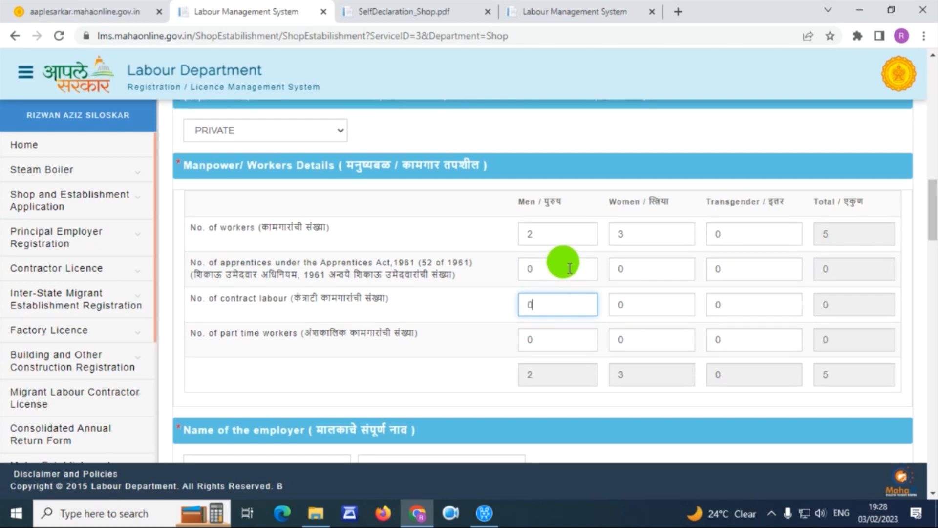
{"action": "left_click_drag", "start_coordinate": [178, 220], "coordinate": [346, 218]}
{"action": "left_click", "coordinate": [270, 261]}
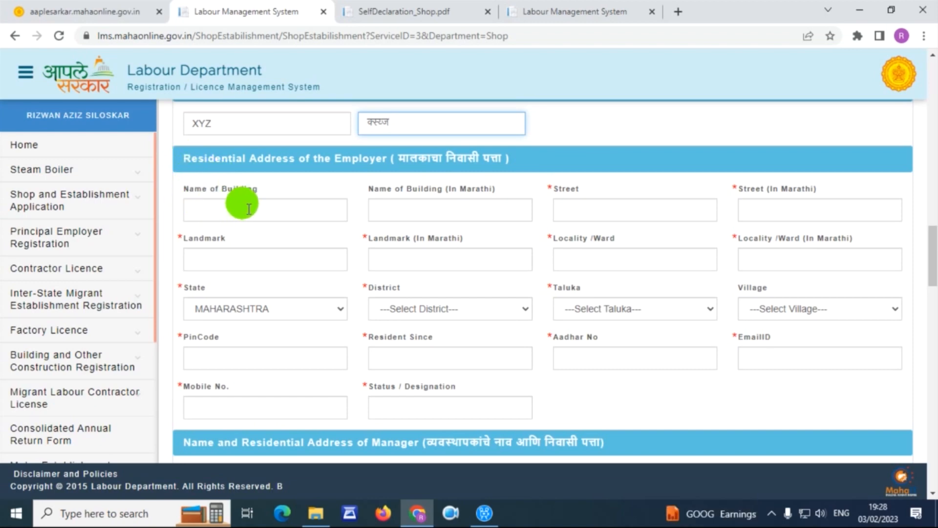
- Scroll past the Residential Address and Manager address sections, leaving them blank
{"action": "scroll", "coordinate": [678, 391], "scroll_direction": "down", "scroll_amount": 3}
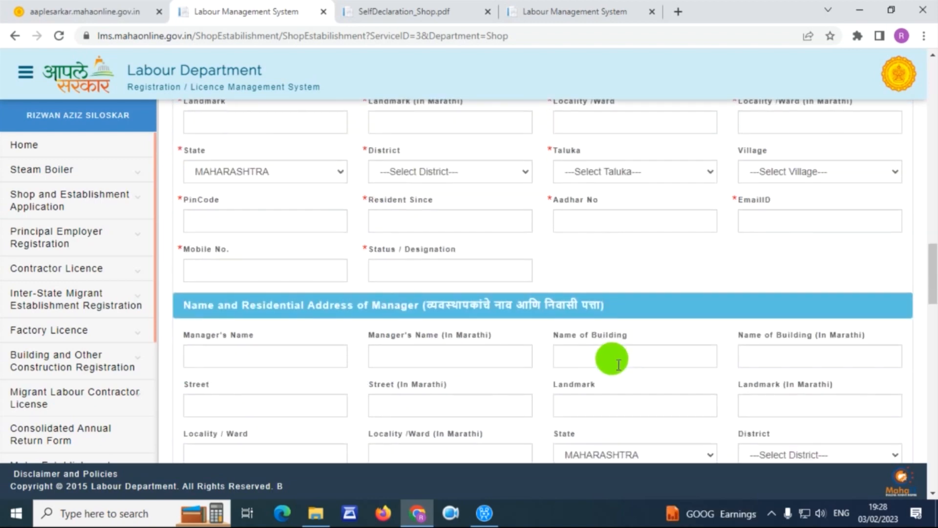
{"action": "scroll", "coordinate": [553, 320], "scroll_direction": "down", "scroll_amount": 3}
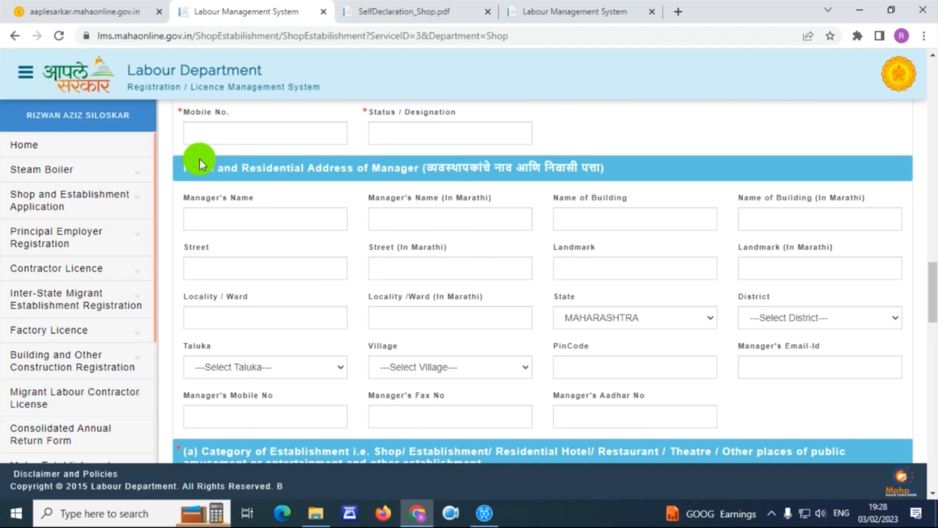
{"action": "left_click_drag", "start_coordinate": [199, 160], "coordinate": [650, 166]}
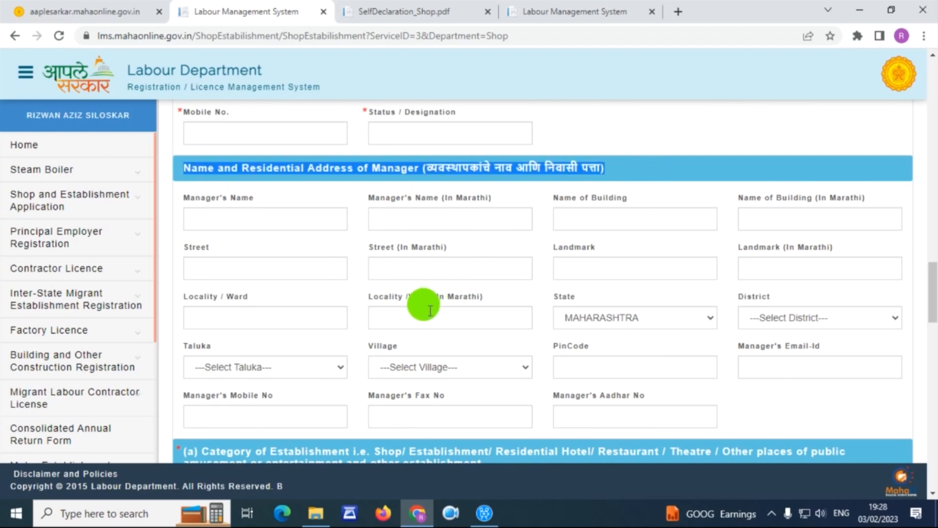
{"action": "scroll", "coordinate": [443, 301], "scroll_direction": "down", "scroll_amount": 3}
{"action": "scroll", "coordinate": [440, 291], "scroll_direction": "down", "scroll_amount": 3}
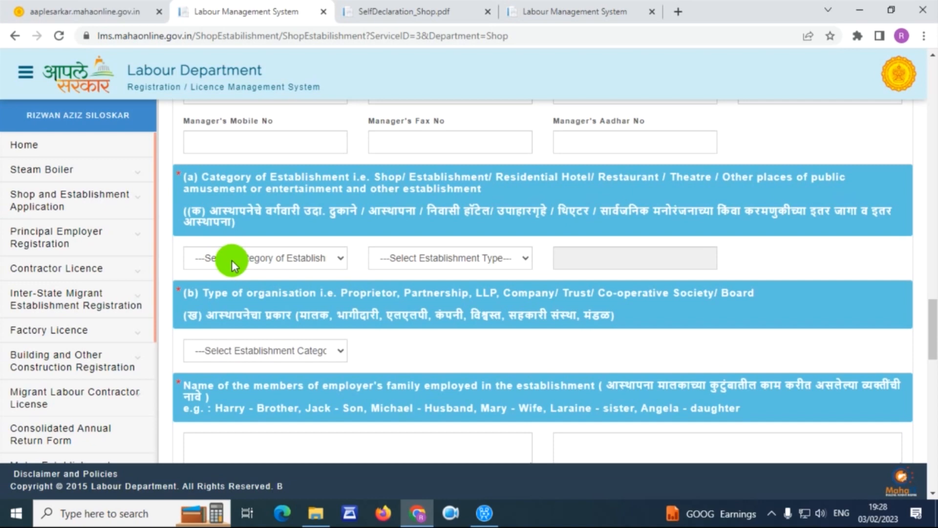
- Choose ESTABLISHMENT as the category and TOURS & TRAVELS OFFICE as the establishment type
{"action": "left_click", "coordinate": [251, 260]}
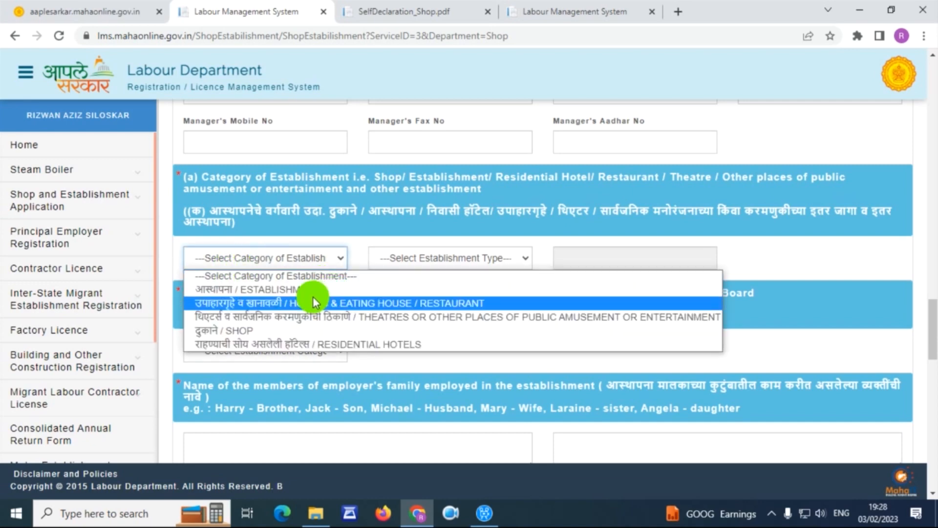
{"action": "left_click", "coordinate": [300, 303]}
{"action": "left_click", "coordinate": [438, 264]}
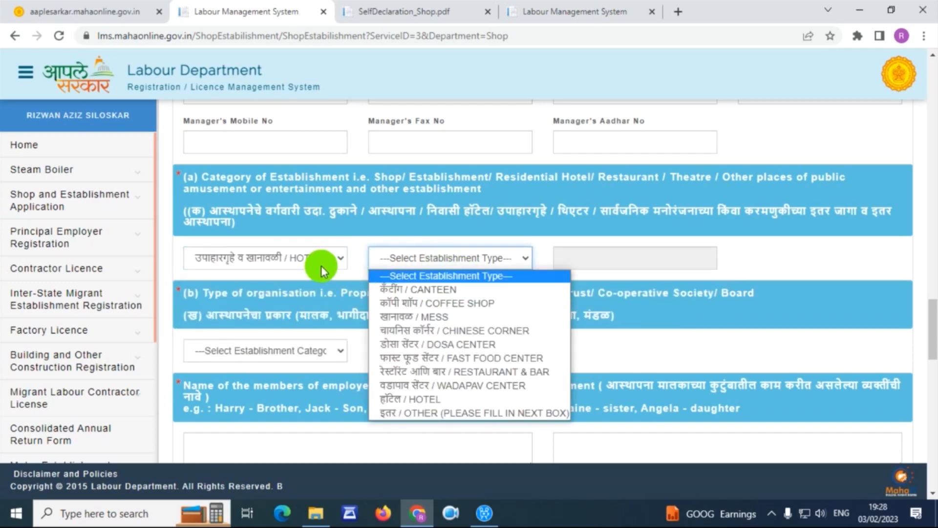
{"action": "left_click", "coordinate": [321, 264]}
{"action": "left_click", "coordinate": [324, 290]}
{"action": "left_click", "coordinate": [422, 267]}
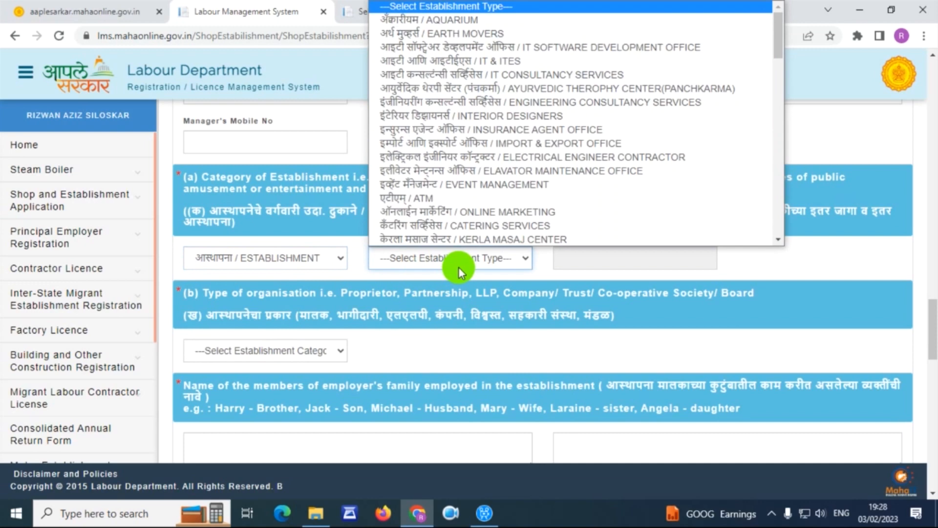
{"action": "scroll", "coordinate": [501, 107], "scroll_direction": "down", "scroll_amount": 3}
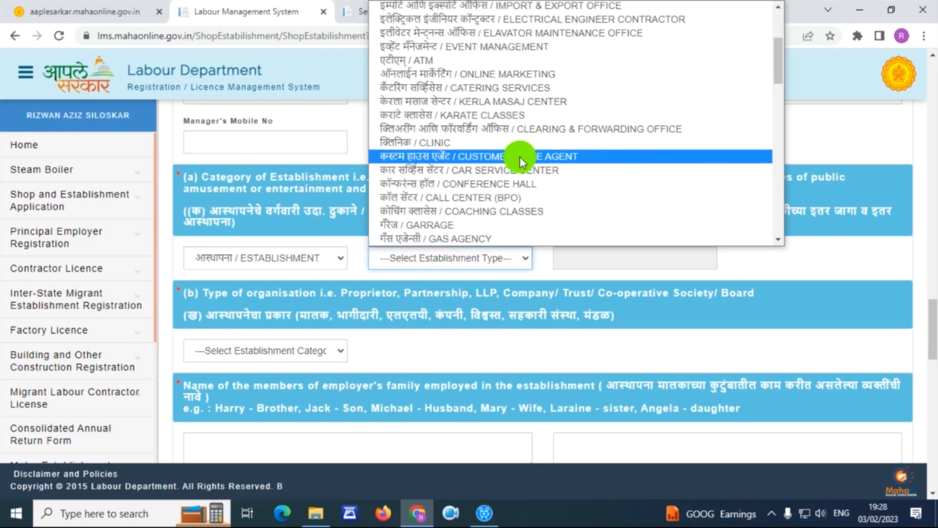
{"action": "scroll", "coordinate": [498, 181], "scroll_direction": "down", "scroll_amount": 5}
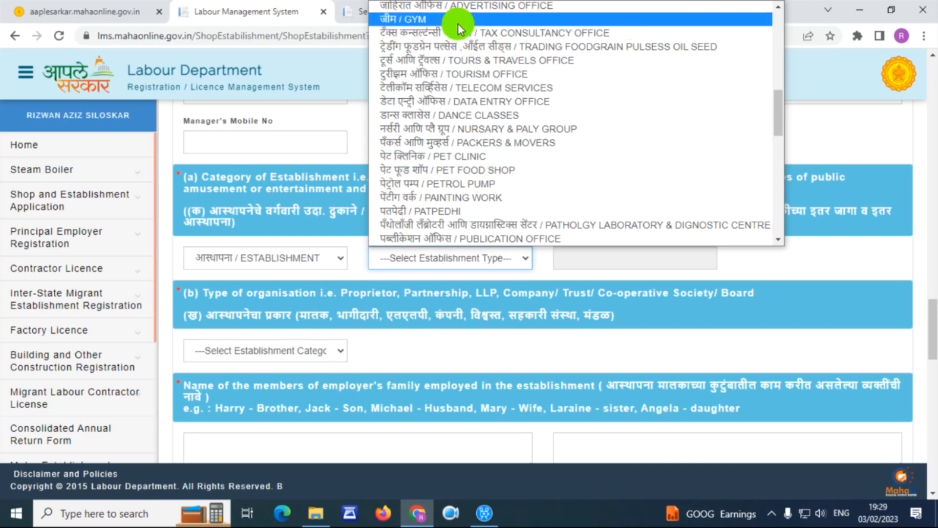
{"action": "left_click", "coordinate": [510, 58]}
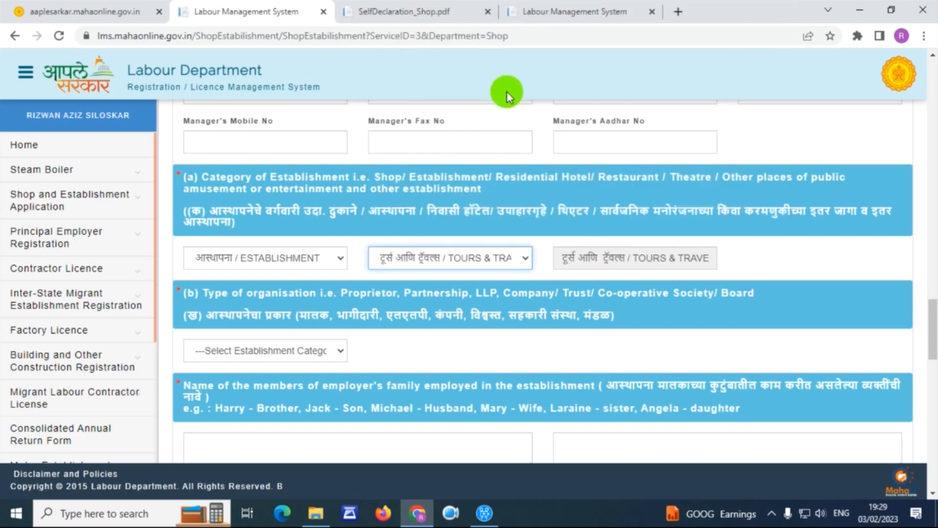
{"action": "scroll", "coordinate": [451, 192], "scroll_direction": "down", "scroll_amount": 3}
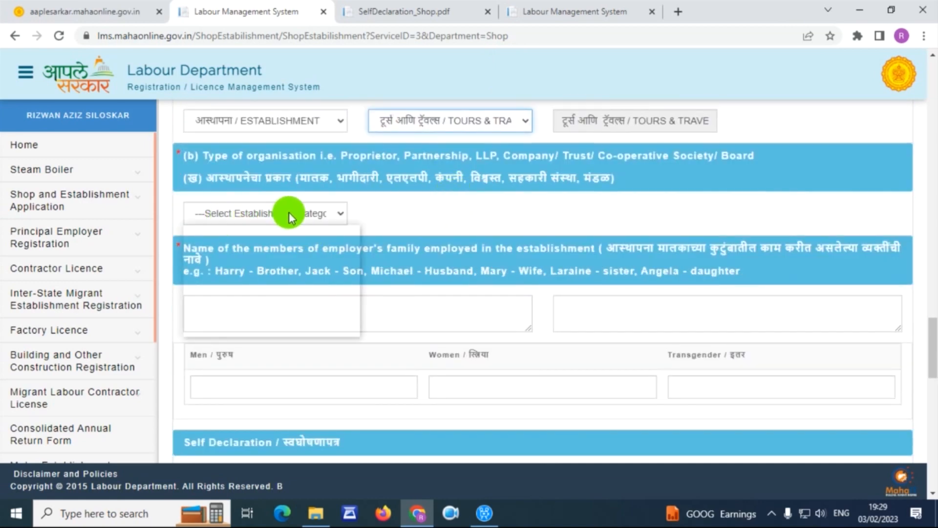
- Set the type of organisation to SELF OWNERSHIP (PROPRIETARY)
{"action": "left_click", "coordinate": [288, 213]}
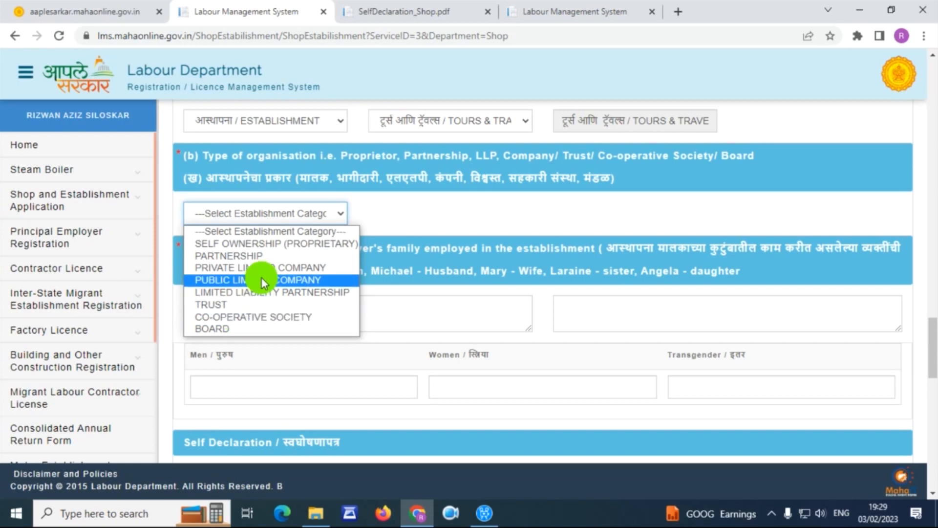
{"action": "left_click", "coordinate": [266, 243]}
{"action": "scroll", "coordinate": [262, 244], "scroll_direction": "down", "scroll_amount": 3}
- Enter NA / ना for family members employed, with 0 men, women and transgender
{"action": "left_click", "coordinate": [242, 178]}
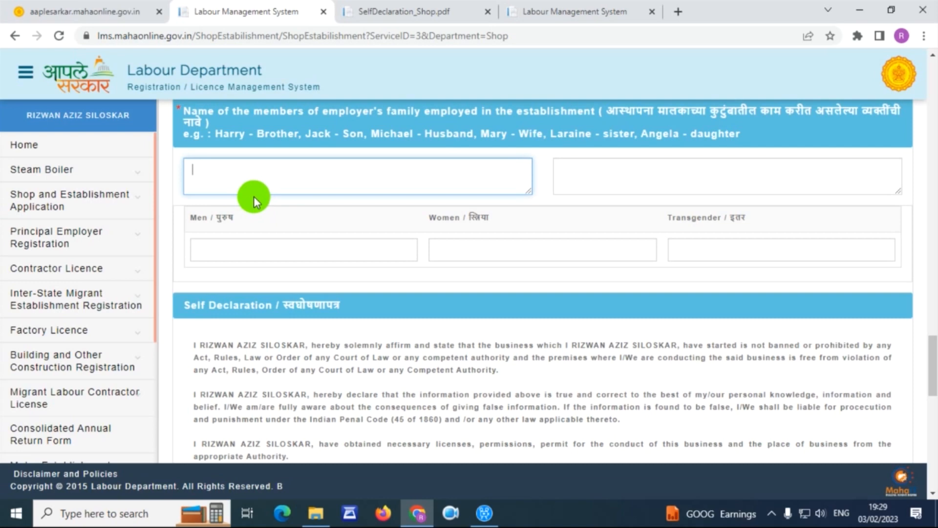
{"action": "type", "text": "NA"}
{"action": "left_click", "coordinate": [580, 180]}
{"action": "type", "text": "ना"}
{"action": "left_click", "coordinate": [233, 245]}
{"action": "type", "text": "0"}
{"action": "left_click", "coordinate": [501, 253]}
{"action": "type", "text": "0"}
{"action": "left_click", "coordinate": [678, 250]}
{"action": "type", "text": "0"}
{"action": "scroll", "coordinate": [544, 226], "scroll_direction": "down", "scroll_amount": 12}
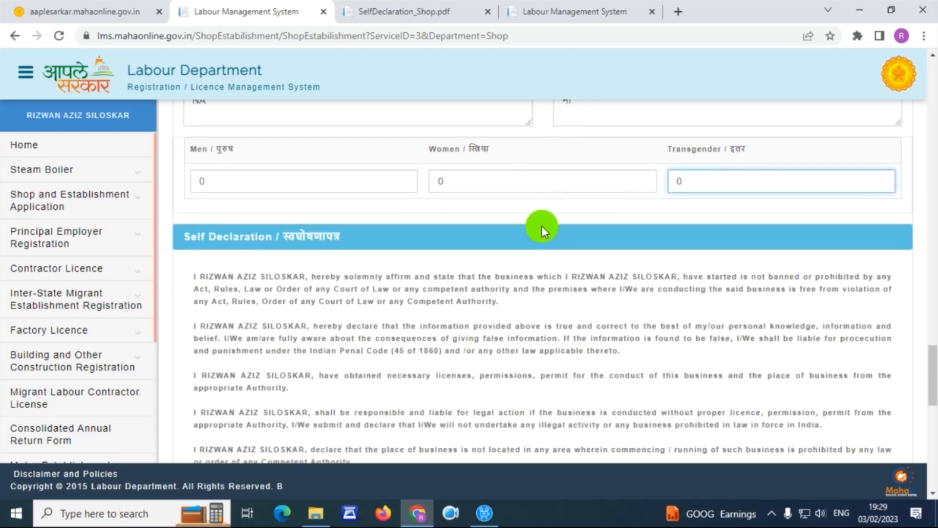
{"action": "scroll", "coordinate": [377, 206], "scroll_direction": "down", "scroll_amount": 1}
- Agree to the self declaration, save the details, and copy the issued Application ID
{"action": "left_click", "coordinate": [198, 260]}
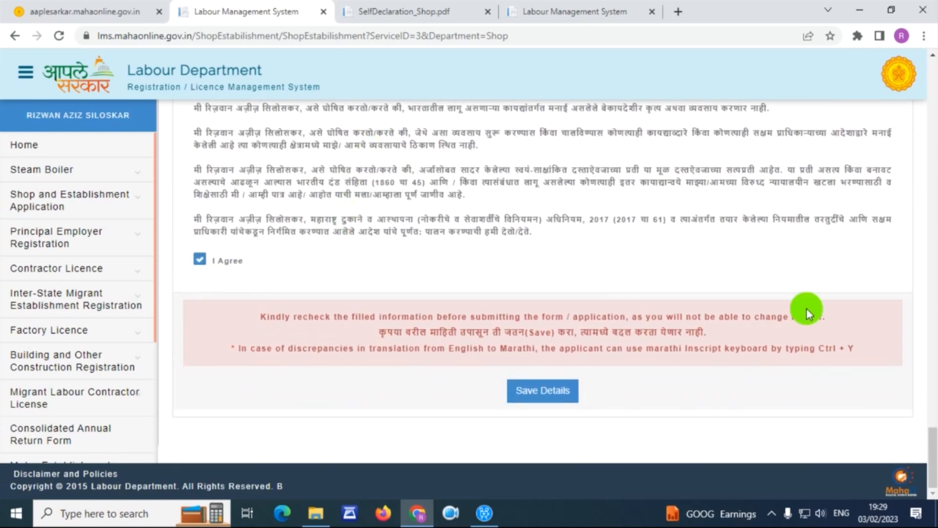
{"action": "left_click", "coordinate": [553, 397]}
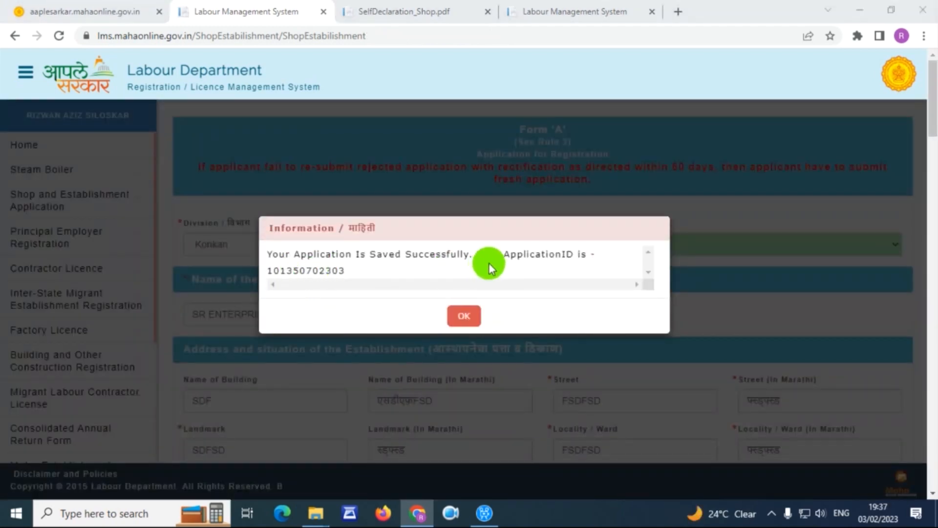
{"action": "left_click_drag", "start_coordinate": [344, 271], "coordinate": [266, 272]}
{"action": "key", "text": "ctrl+c"}
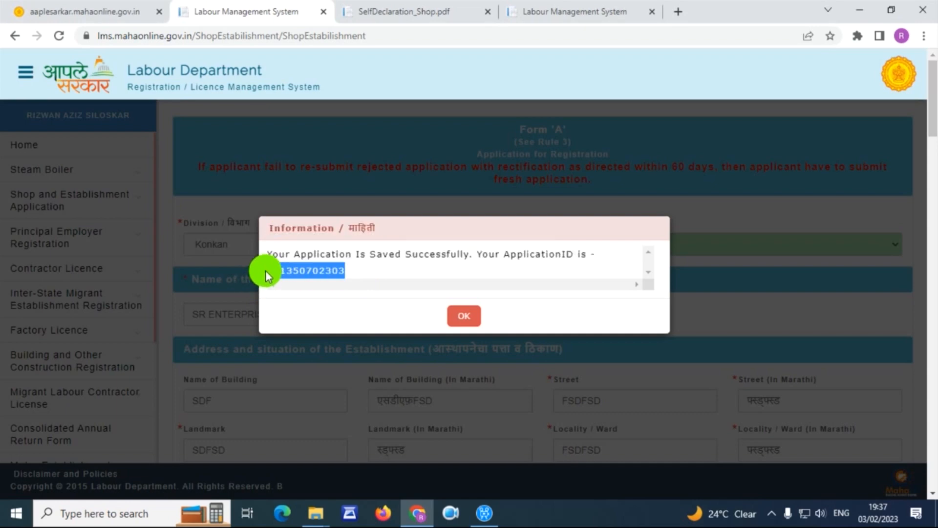
{"action": "left_click", "coordinate": [447, 313]}
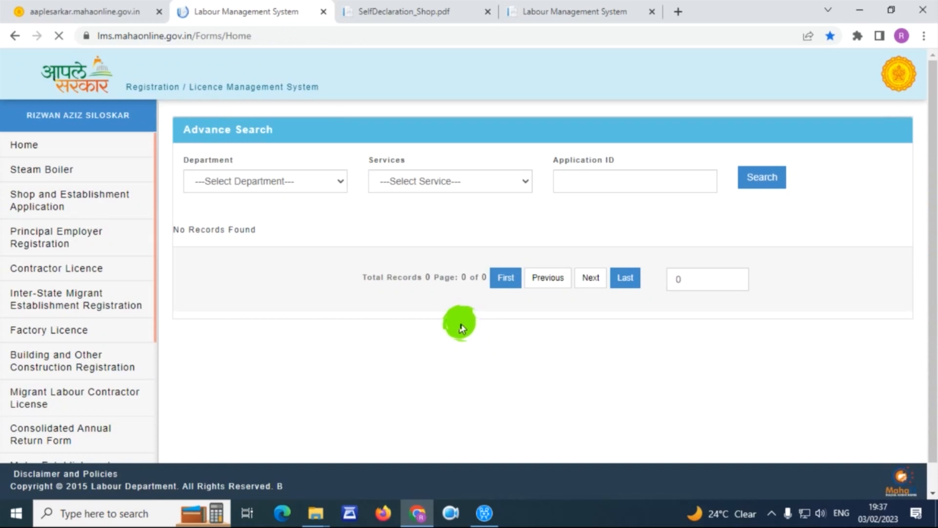
- Search the SHOP department's Registration of Shop and Establishment service for the saved application ID
{"action": "left_click", "coordinate": [272, 182]}
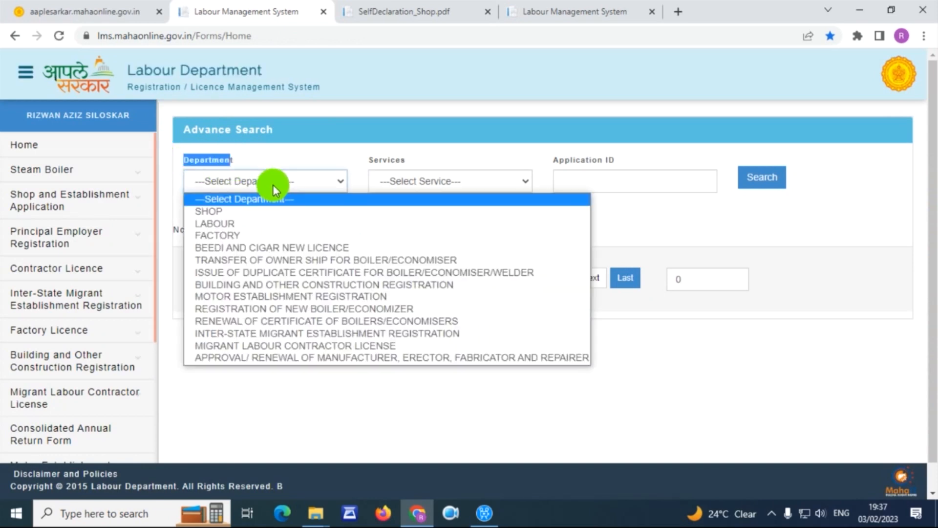
{"action": "left_click", "coordinate": [257, 211]}
{"action": "left_click", "coordinate": [330, 180]}
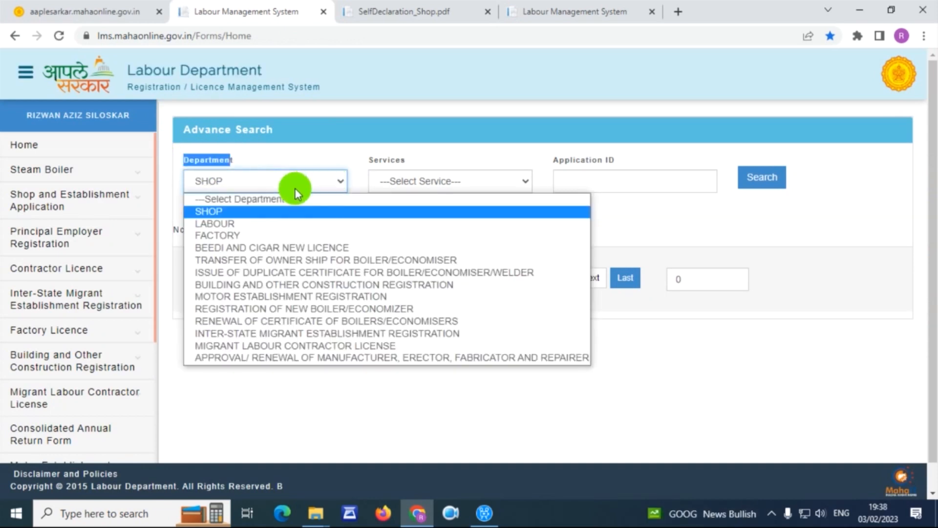
{"action": "left_click", "coordinate": [409, 180]}
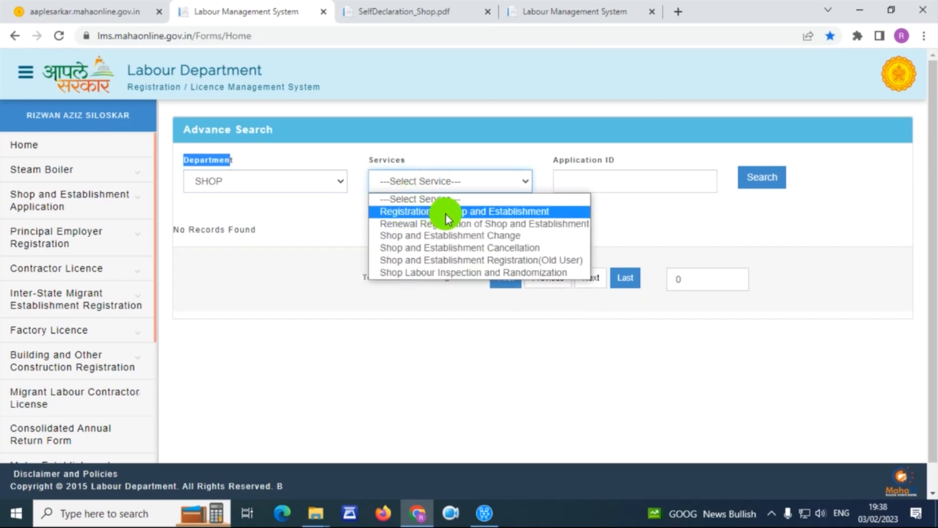
{"action": "left_click", "coordinate": [512, 215]}
{"action": "left_click", "coordinate": [595, 182]}
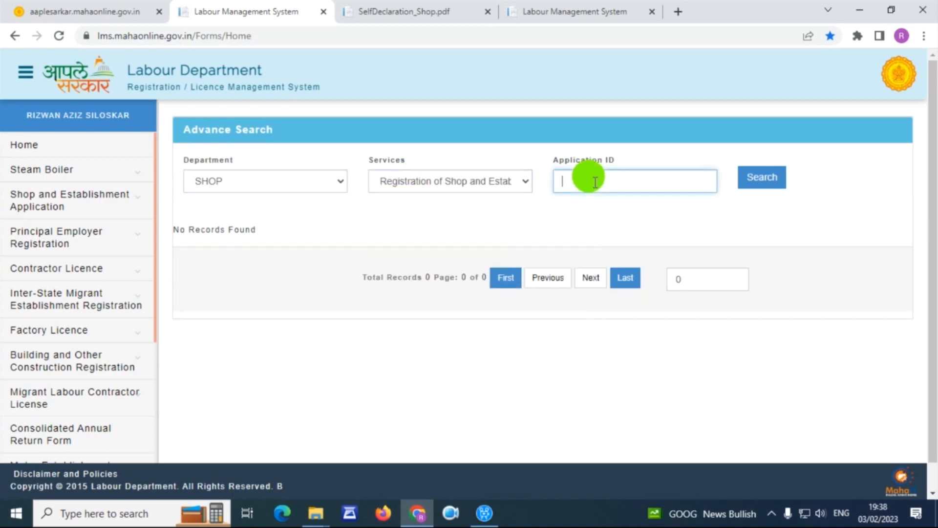
{"action": "key", "text": "ctrl+f"}
{"action": "key", "text": "ctrl+v"}
{"action": "left_click", "coordinate": [596, 182]}
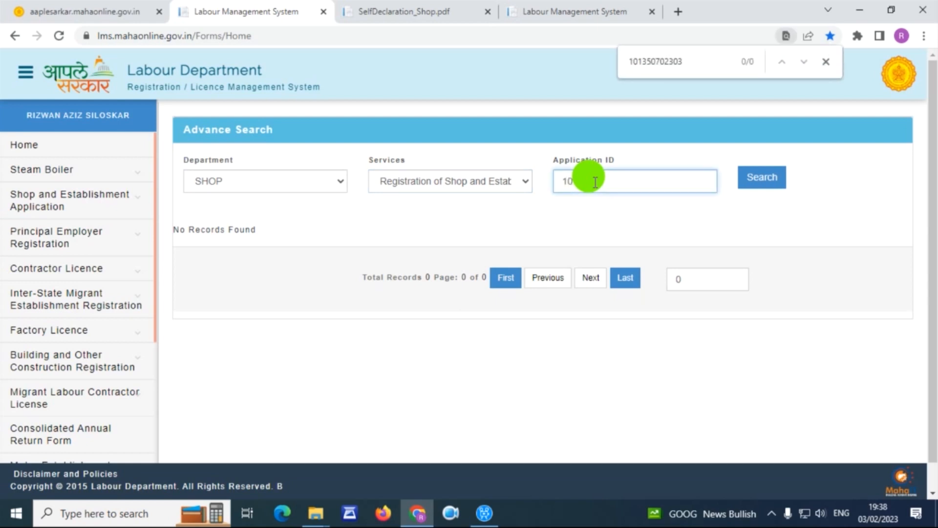
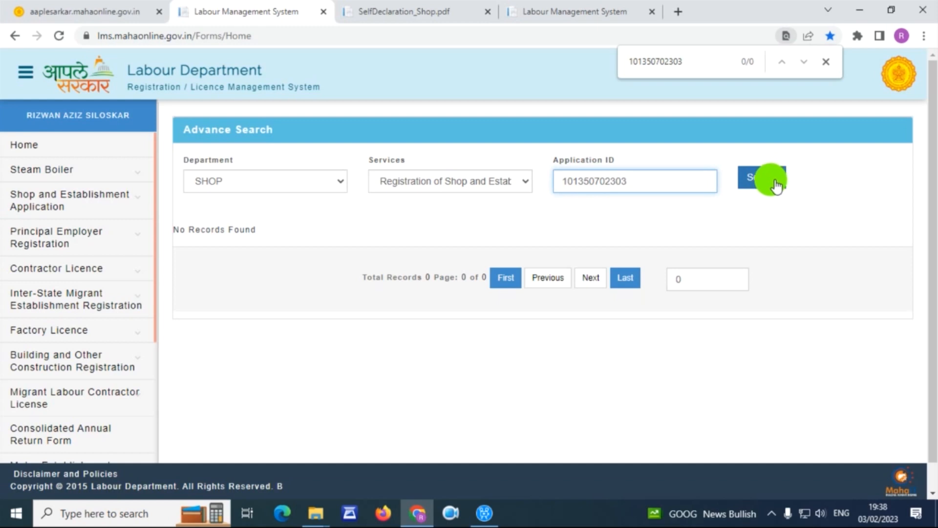
{"action": "left_click", "coordinate": [768, 182]}
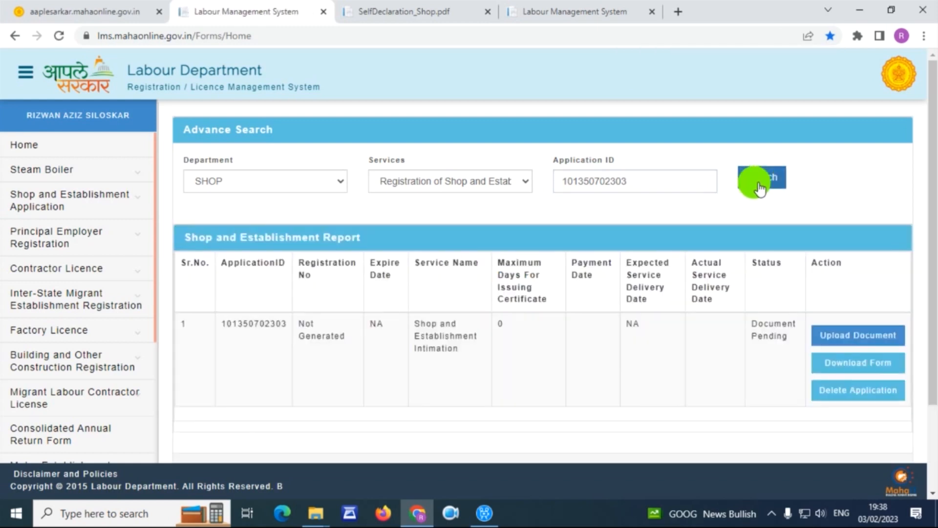
{"action": "scroll", "coordinate": [735, 272], "scroll_direction": "down", "scroll_amount": 1}
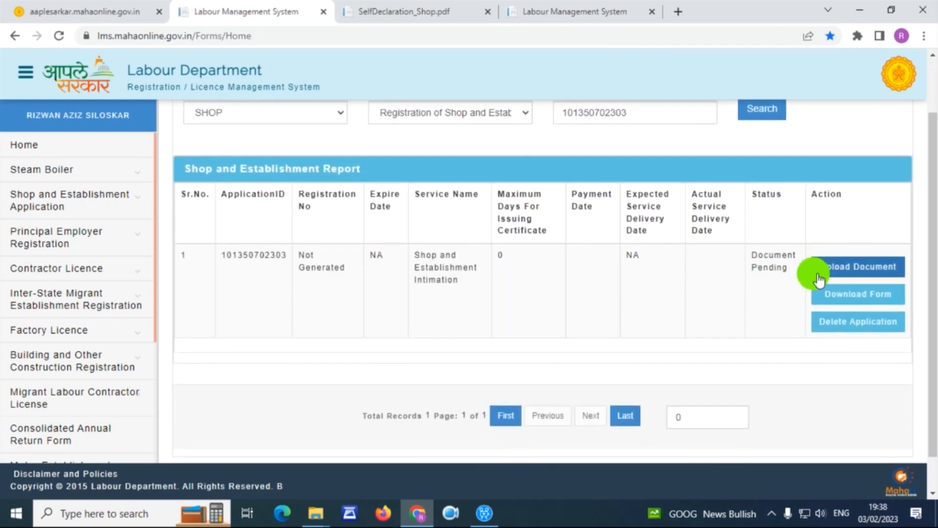
{"action": "left_click", "coordinate": [862, 269]}
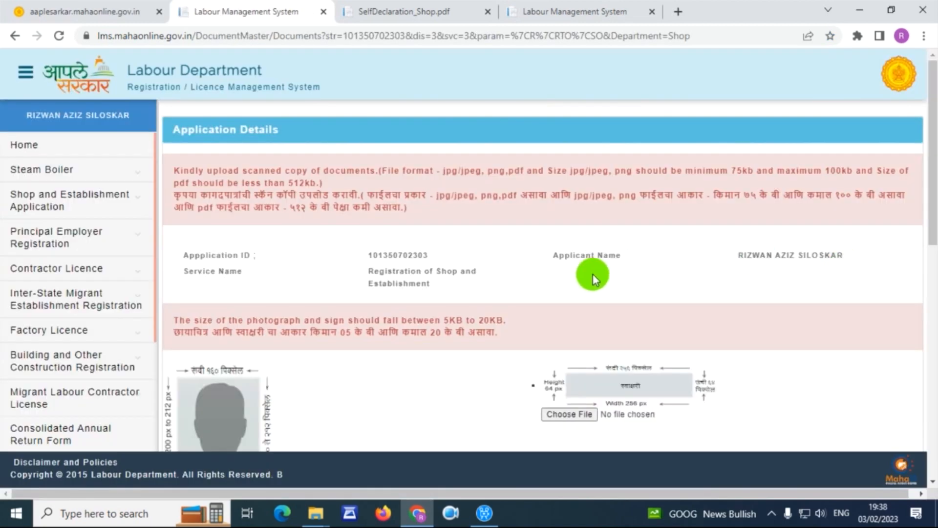
{"action": "scroll", "coordinate": [586, 266], "scroll_direction": "down", "scroll_amount": 3}
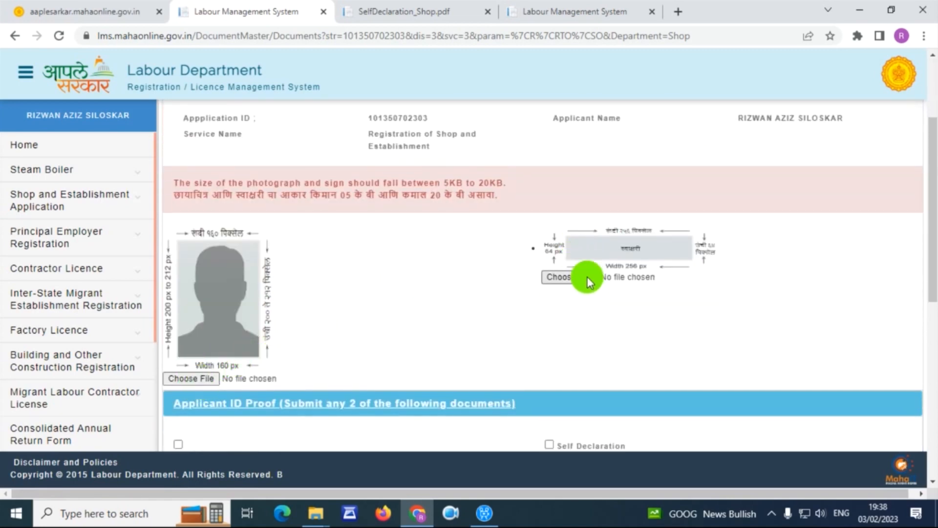
{"action": "scroll", "coordinate": [578, 274], "scroll_direction": "down", "scroll_amount": 3}
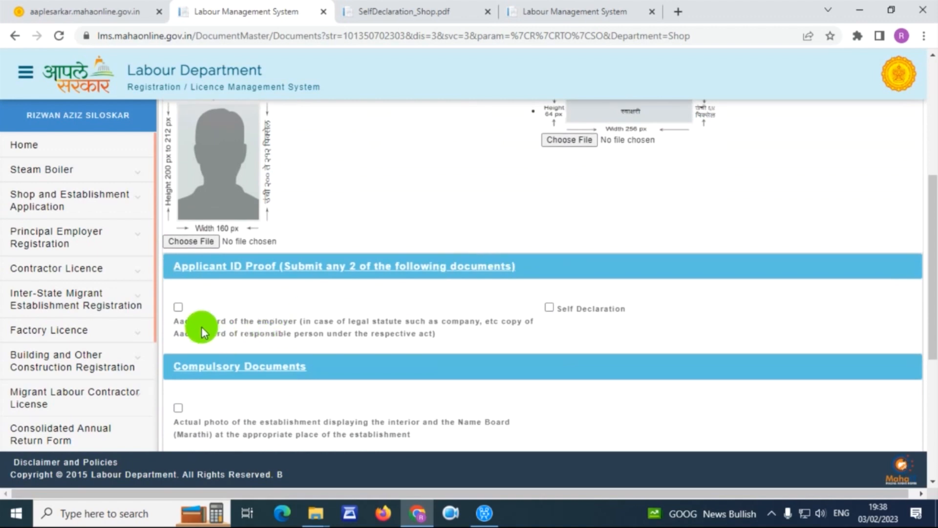
{"action": "left_click_drag", "start_coordinate": [178, 320], "coordinate": [299, 324]}
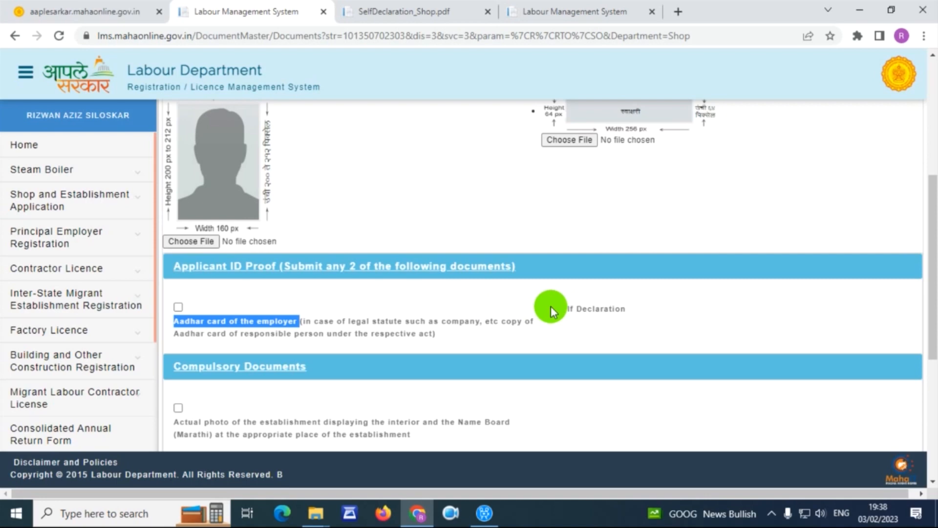
{"action": "scroll", "coordinate": [536, 309], "scroll_direction": "down", "scroll_amount": 3}
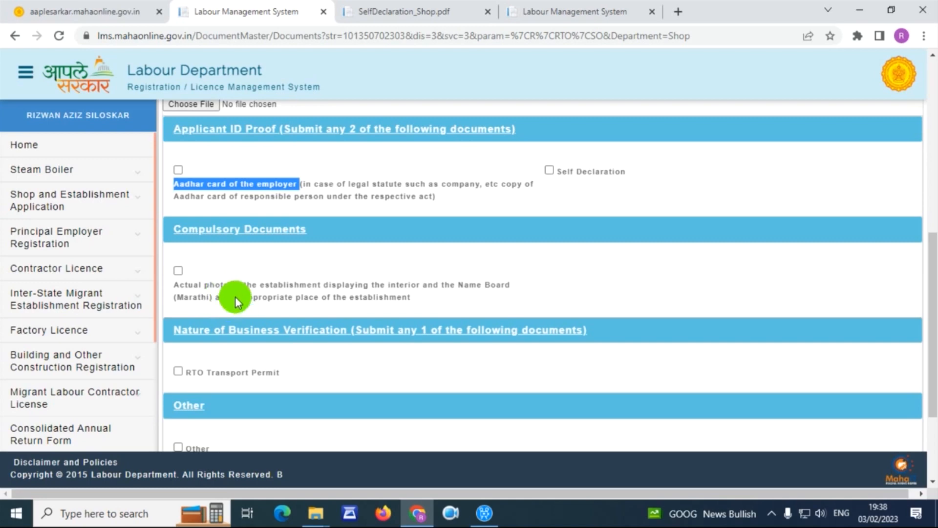
{"action": "scroll", "coordinate": [234, 297], "scroll_direction": "down", "scroll_amount": 1}
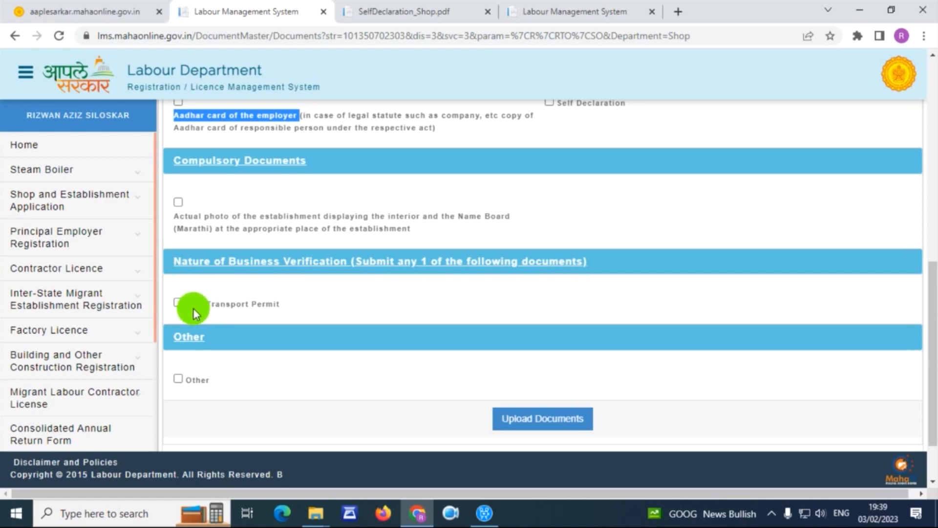
{"action": "left_click_drag", "start_coordinate": [333, 310], "coordinate": [173, 258]}
{"action": "scroll", "coordinate": [338, 301], "scroll_direction": "up", "scroll_amount": 1}
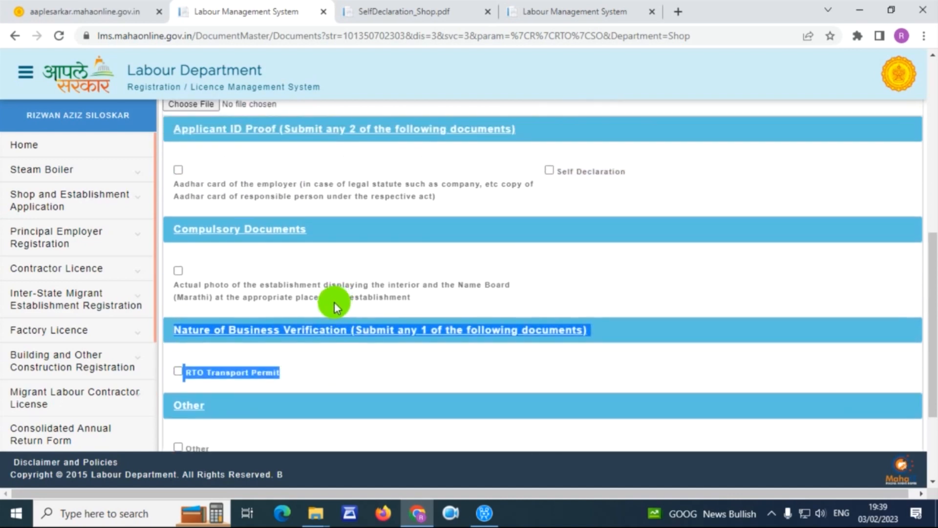
{"action": "scroll", "coordinate": [333, 303], "scroll_direction": "up", "scroll_amount": 2}
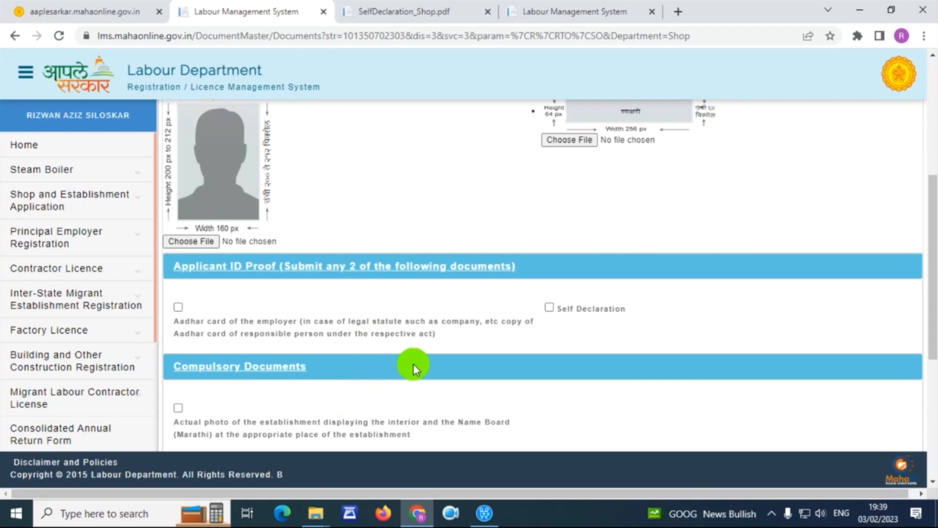
{"action": "scroll", "coordinate": [379, 381], "scroll_direction": "up", "scroll_amount": 3}
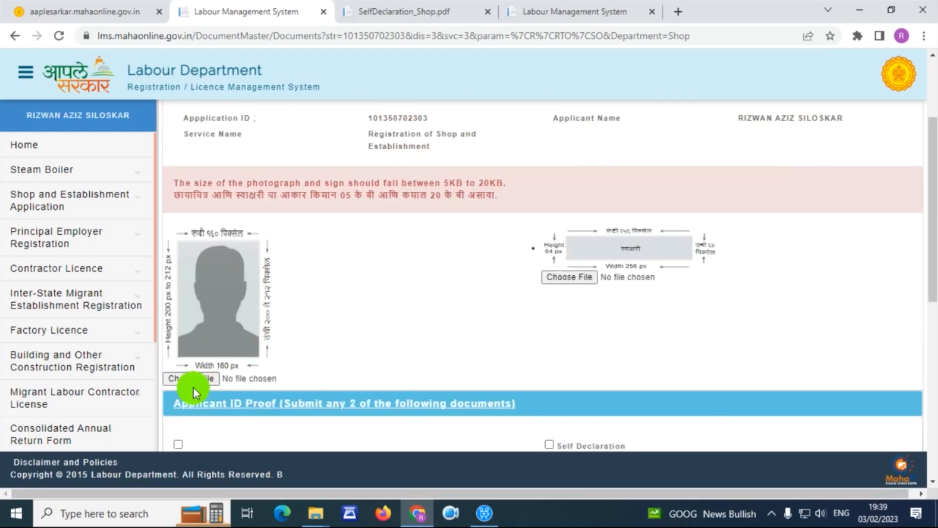
- Attach P.jpg as the applicant photo and S.jpg as the signature
{"action": "left_click", "coordinate": [201, 380]}
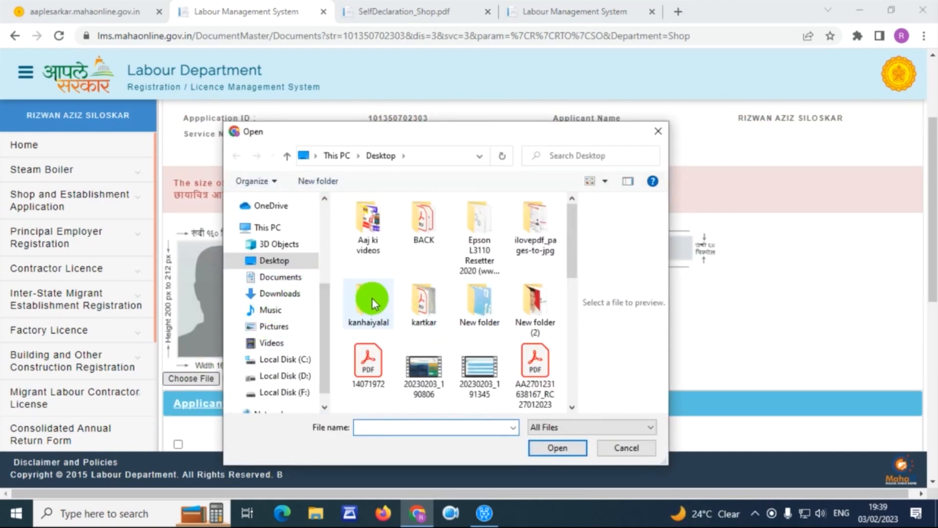
{"action": "double_click", "coordinate": [383, 303]}
{"action": "double_click", "coordinate": [382, 231]}
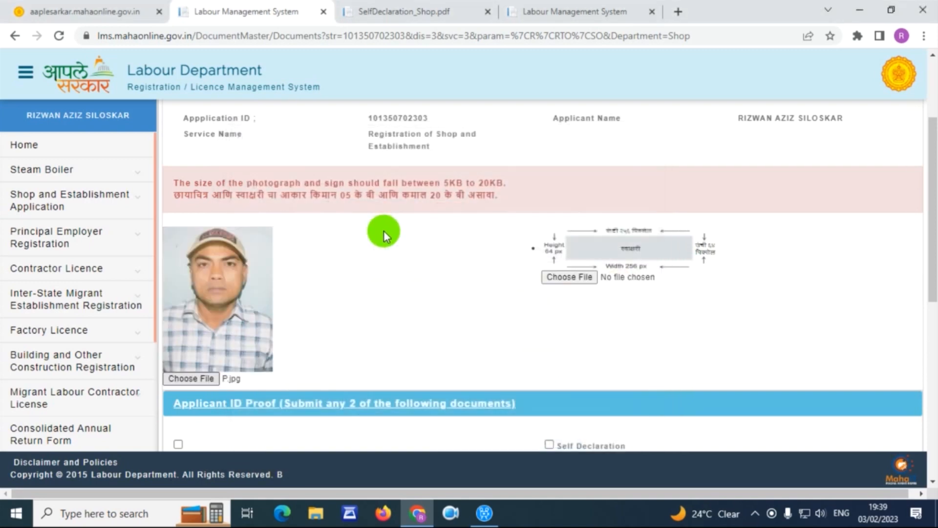
{"action": "left_click", "coordinate": [568, 278]}
{"action": "double_click", "coordinate": [534, 257]}
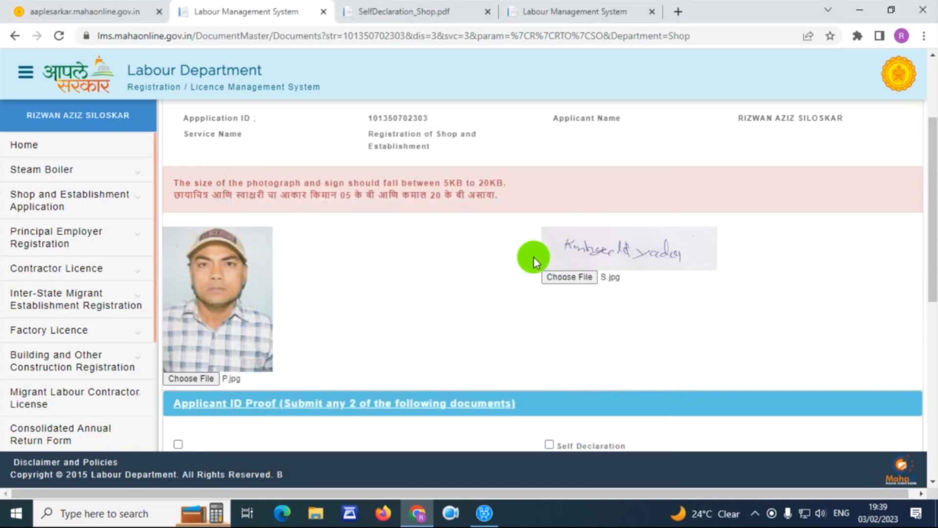
{"action": "scroll", "coordinate": [534, 257], "scroll_direction": "down", "scroll_amount": 4}
- Attach uid.pdf as Aadhar proof and SELF.pdf as the Self Declaration
{"action": "left_click", "coordinate": [178, 238]}
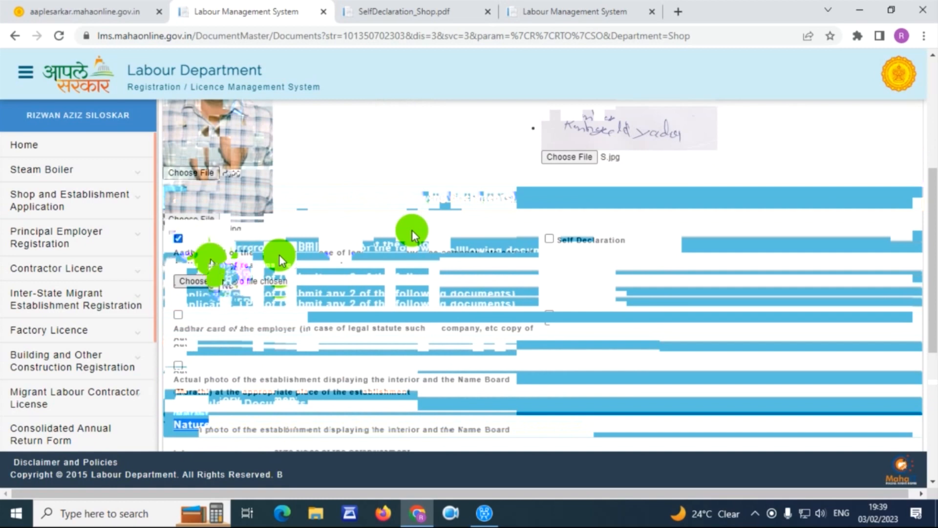
{"action": "left_click", "coordinate": [213, 280]}
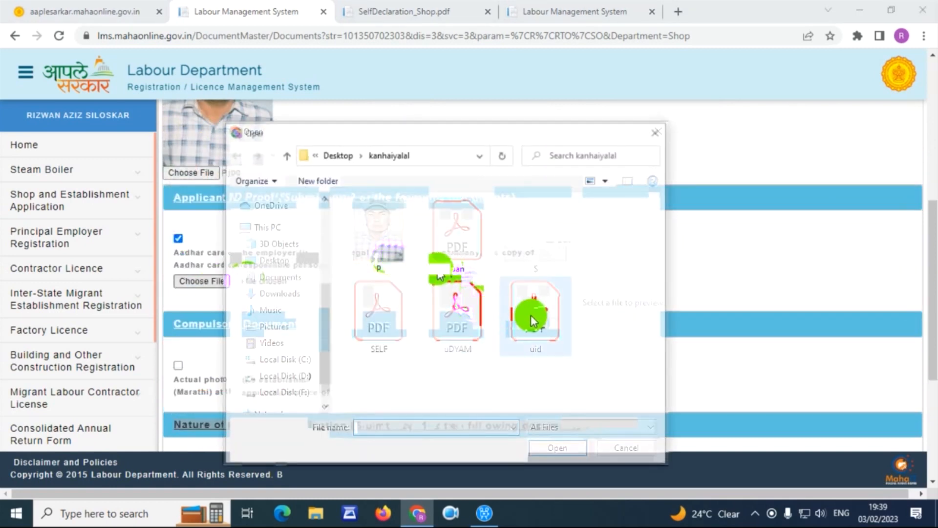
{"action": "double_click", "coordinate": [532, 319]}
{"action": "left_click", "coordinate": [549, 238]}
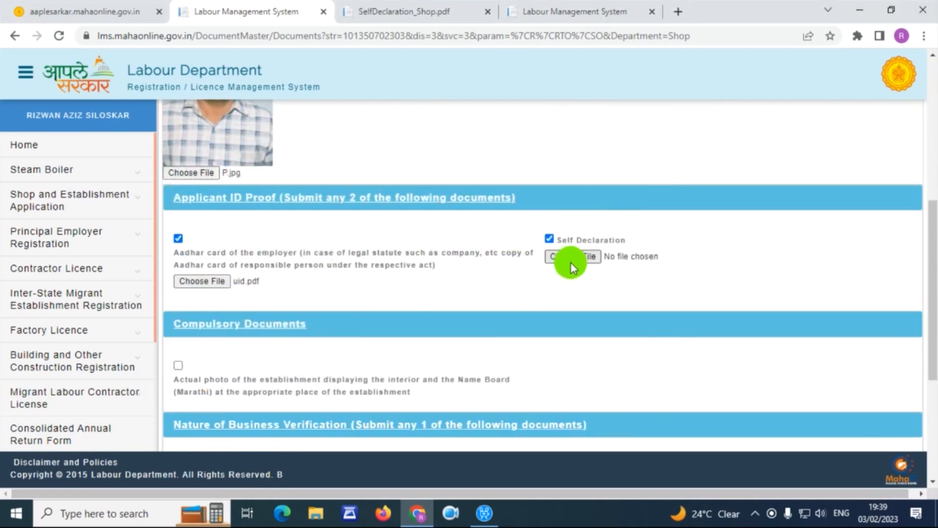
{"action": "left_click", "coordinate": [571, 264]}
{"action": "left_click", "coordinate": [394, 324]}
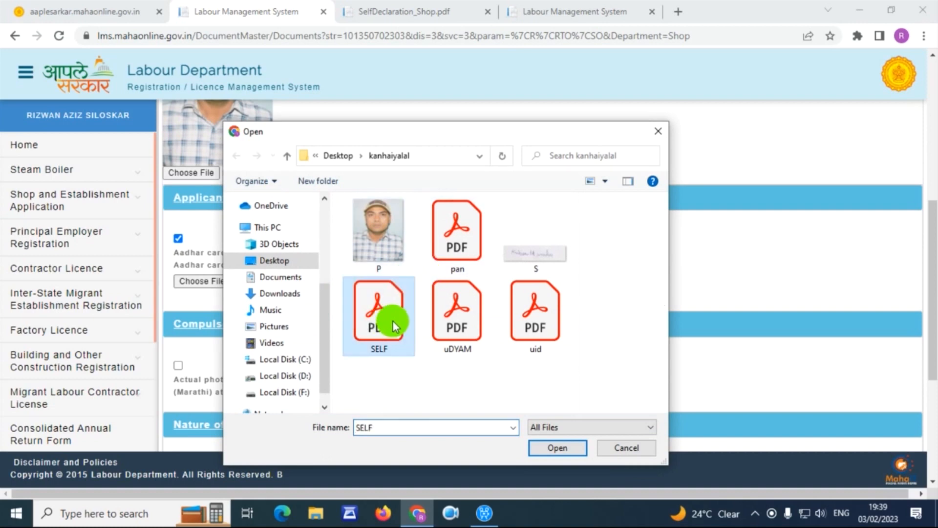
{"action": "double_click", "coordinate": [375, 307]}
- Attach uDYAM.pdf for the establishment photo, select RTO Transport Permit, and upload all documents
{"action": "left_click", "coordinate": [177, 365]}
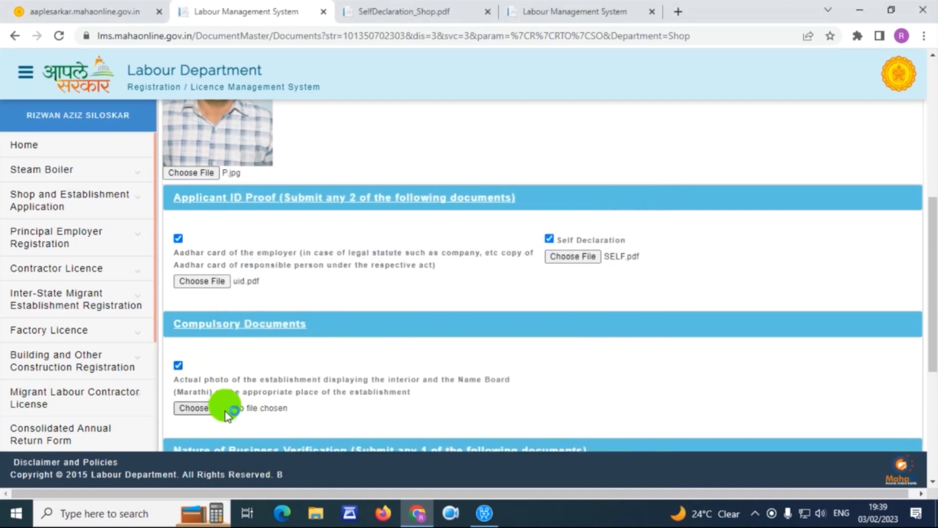
{"action": "left_click", "coordinate": [225, 411]}
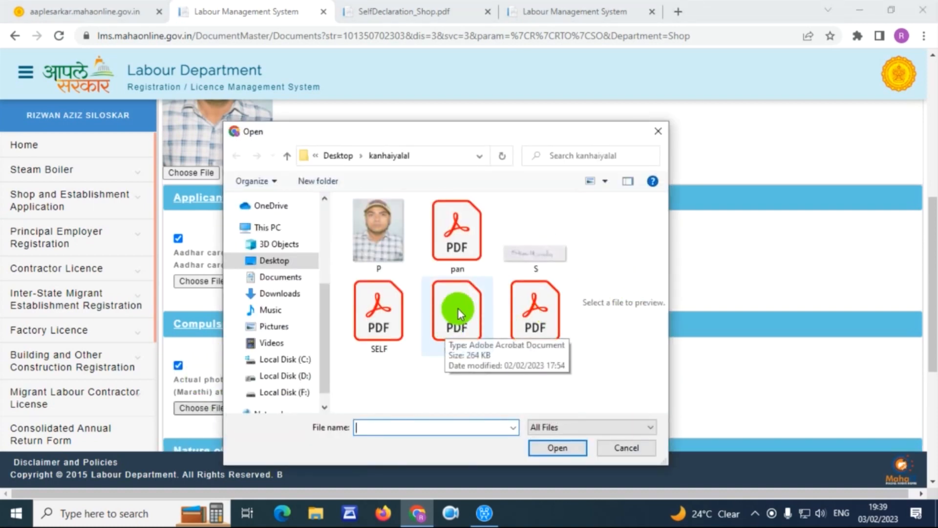
{"action": "left_click", "coordinate": [456, 310]}
{"action": "double_click", "coordinate": [459, 313]}
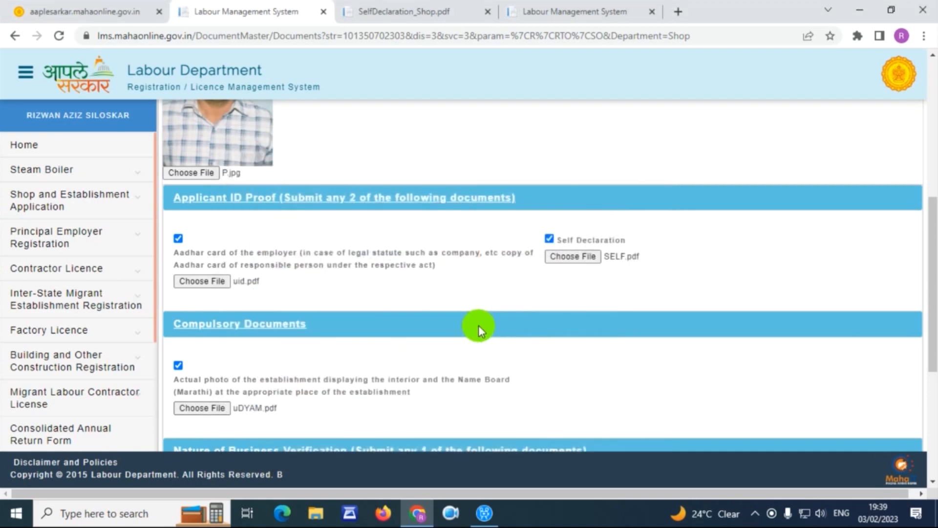
{"action": "scroll", "coordinate": [479, 325], "scroll_direction": "down", "scroll_amount": 3}
{"action": "left_click", "coordinate": [198, 355]}
{"action": "scroll", "coordinate": [198, 355], "scroll_direction": "down", "scroll_amount": 3}
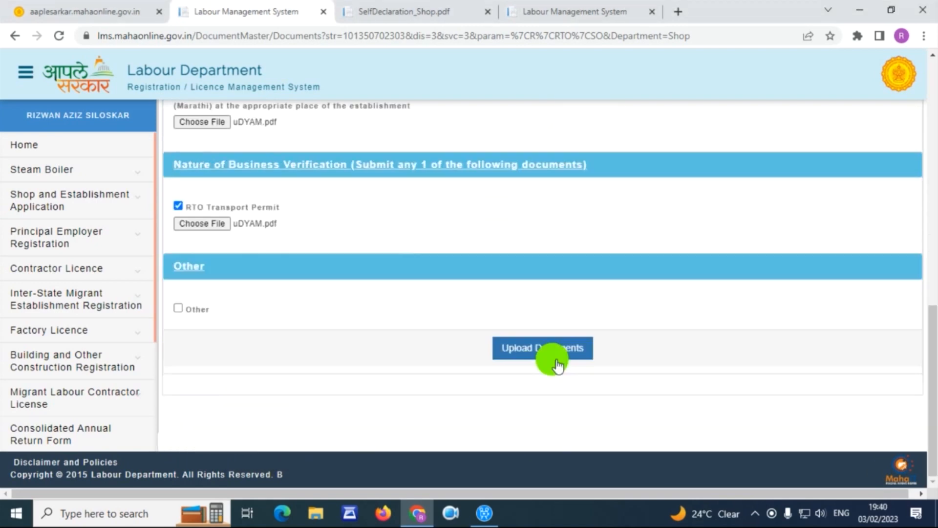
{"action": "left_click", "coordinate": [534, 352]}
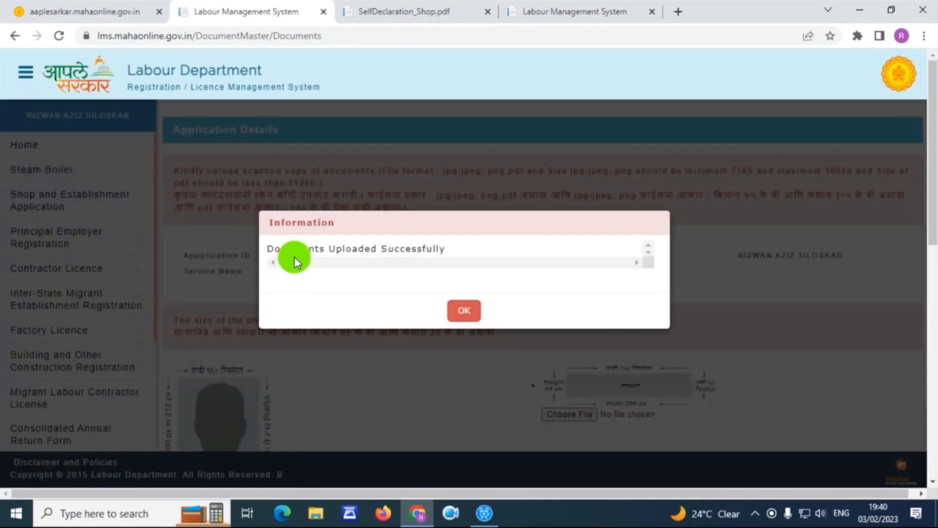
- Acknowledge the upload success message and review the payment total of 23.60
{"action": "left_click_drag", "start_coordinate": [269, 248], "coordinate": [454, 260]}
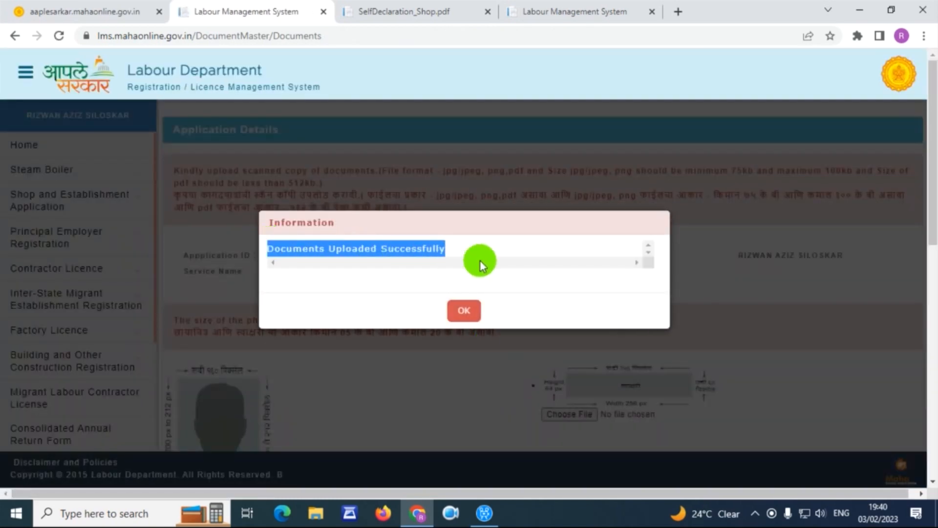
{"action": "left_click", "coordinate": [474, 312]}
{"action": "scroll", "coordinate": [524, 275], "scroll_direction": "down", "scroll_amount": 7}
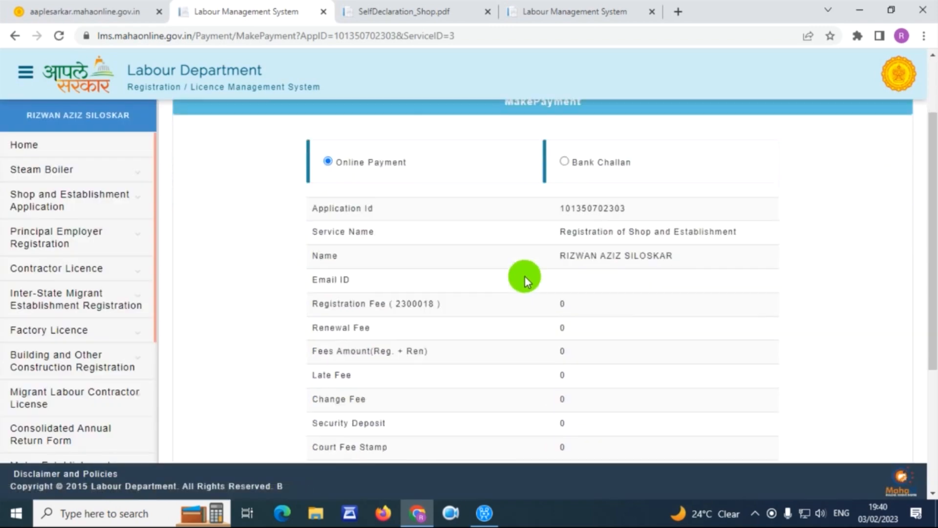
{"action": "left_click_drag", "start_coordinate": [558, 363], "coordinate": [592, 361]}
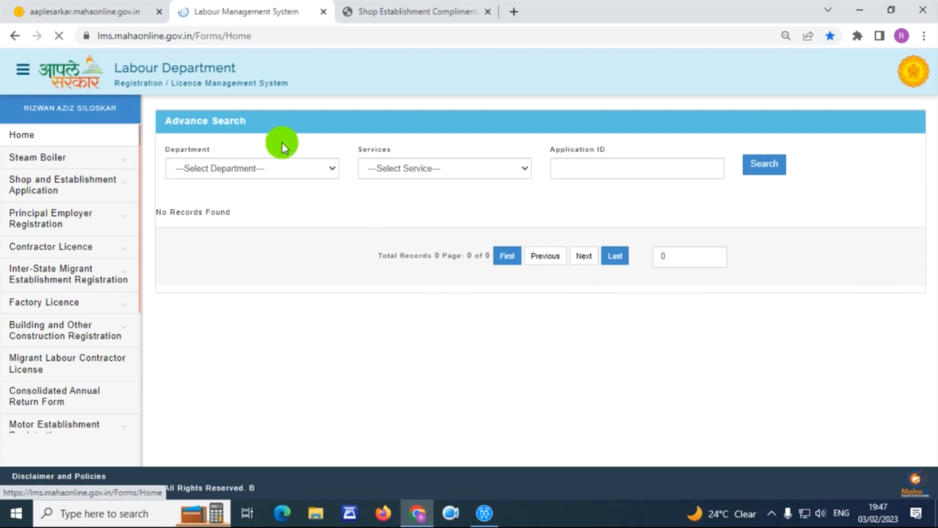
- List the SHOP department's Registration of Shop and Establishment applications
{"action": "left_click", "coordinate": [222, 168]}
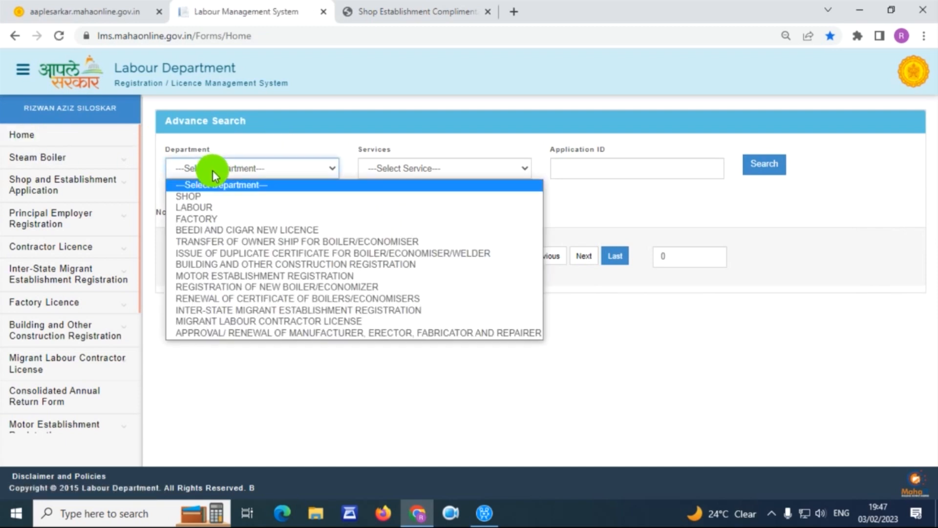
{"action": "left_click", "coordinate": [211, 197]}
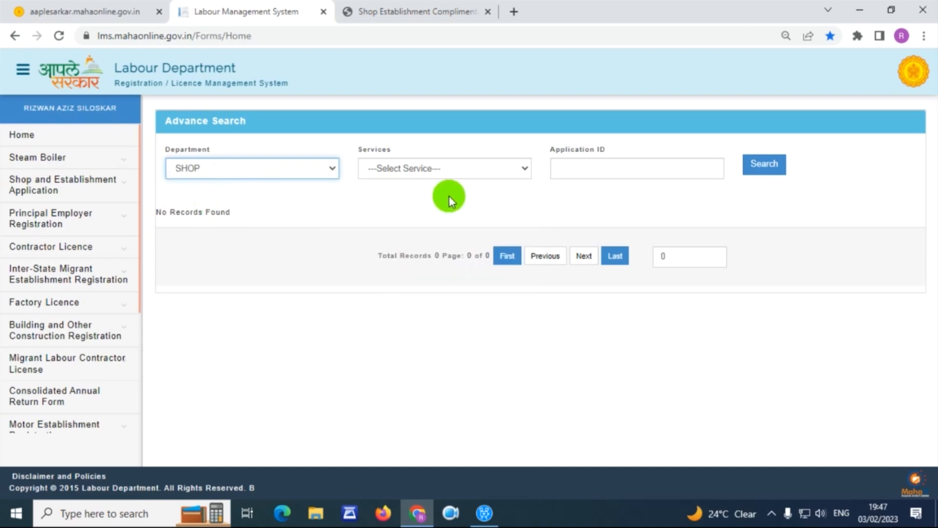
{"action": "left_click", "coordinate": [440, 169]}
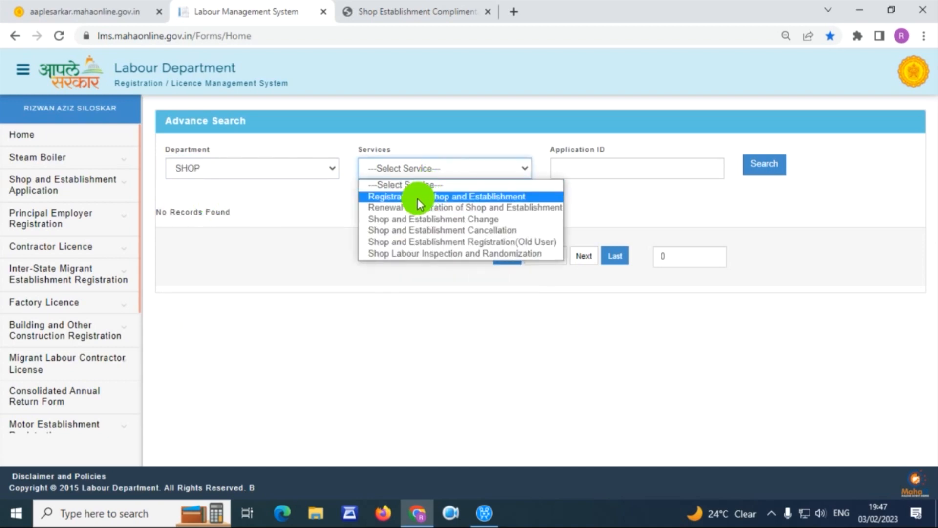
{"action": "left_click", "coordinate": [512, 200]}
{"action": "left_click", "coordinate": [775, 168]}
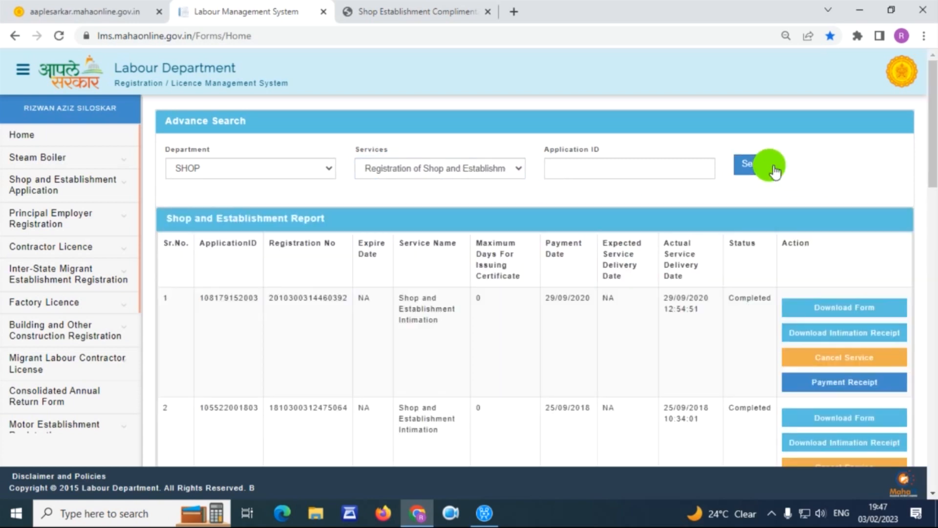
- Download the first record's intimation receipt and open the PDF
{"action": "left_click_drag", "start_coordinate": [201, 298], "coordinate": [257, 298]}
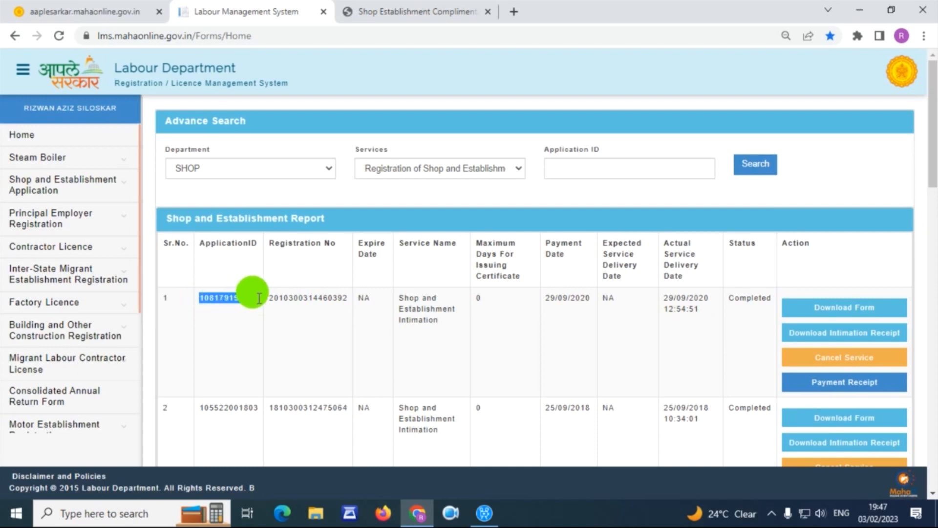
{"action": "left_click", "coordinate": [878, 341]}
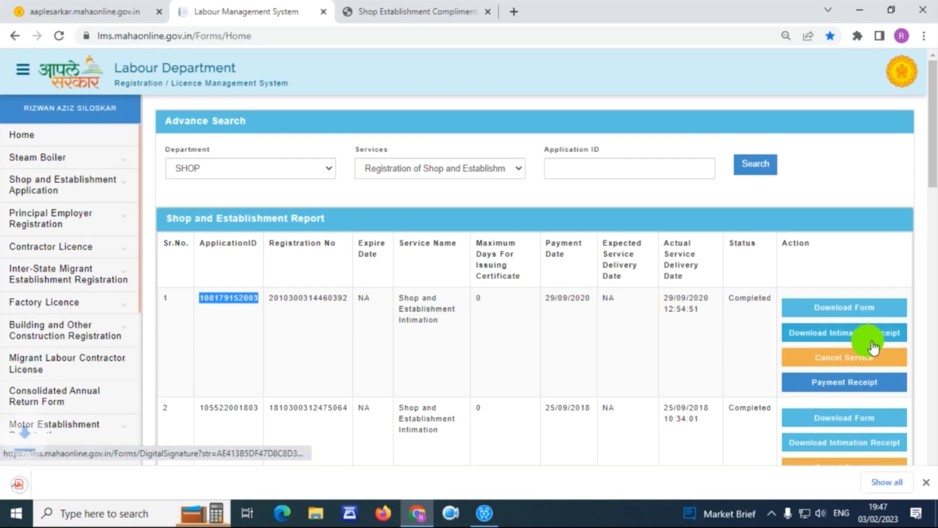
{"action": "left_click", "coordinate": [81, 482]}
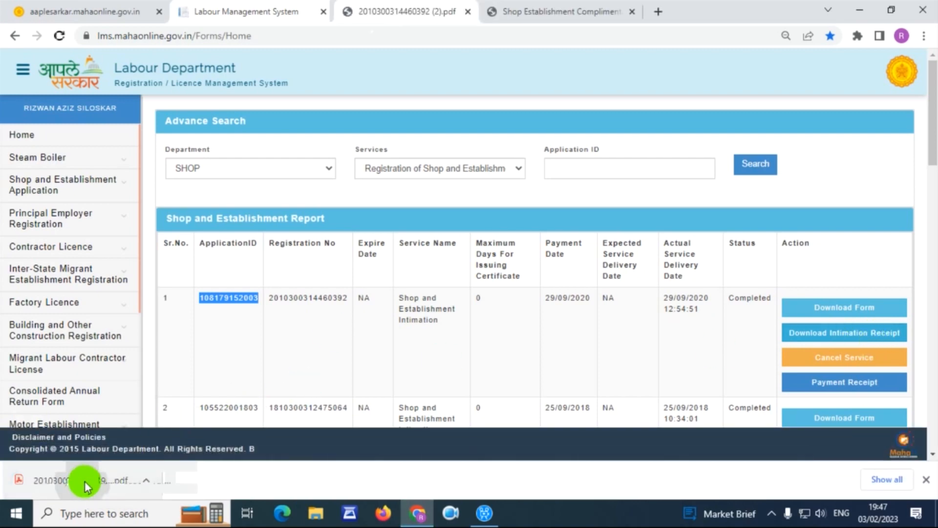